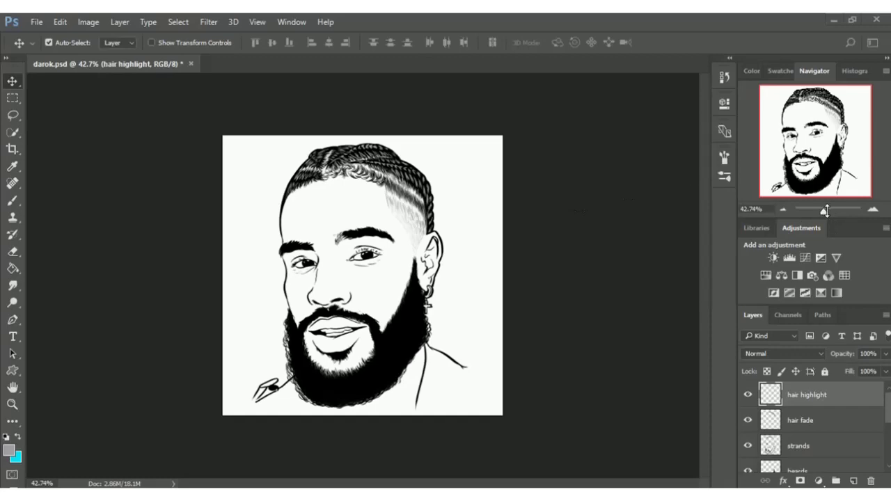
Zoom the canvas to about 165% on the mouth and beard, and scroll the Layers panel down
drag(824, 210, 829, 211)
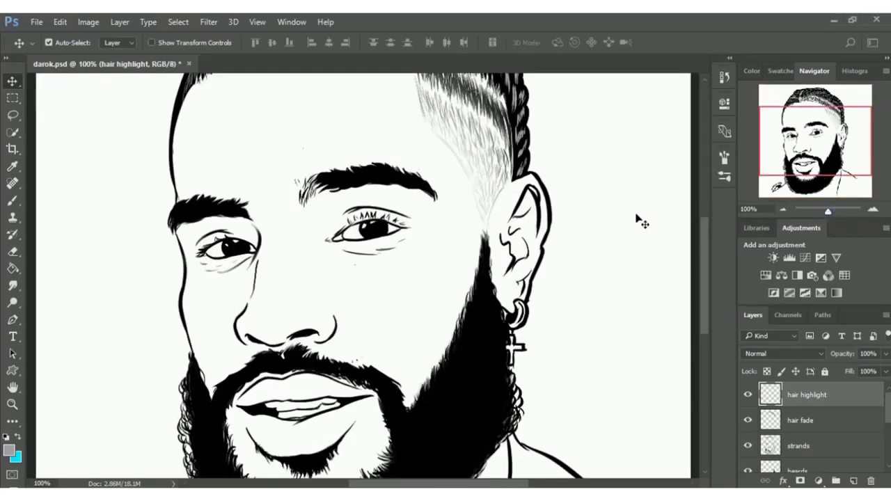
drag(830, 213, 832, 213)
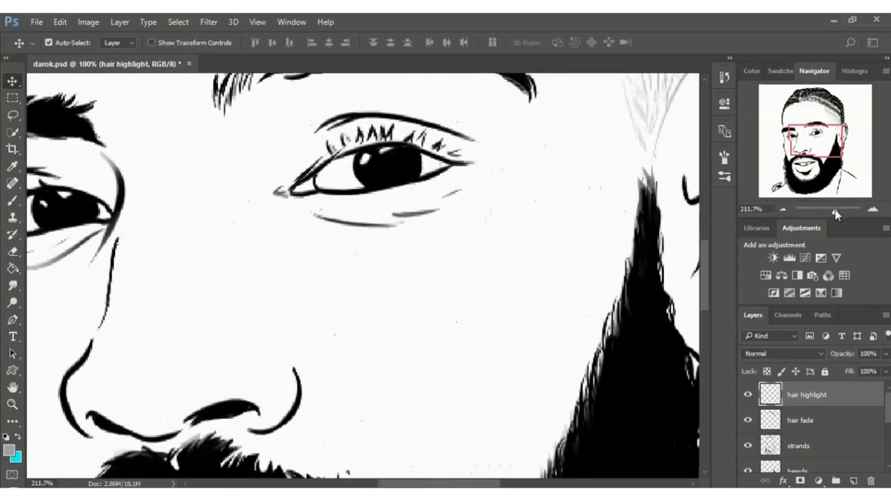
drag(815, 141, 813, 151)
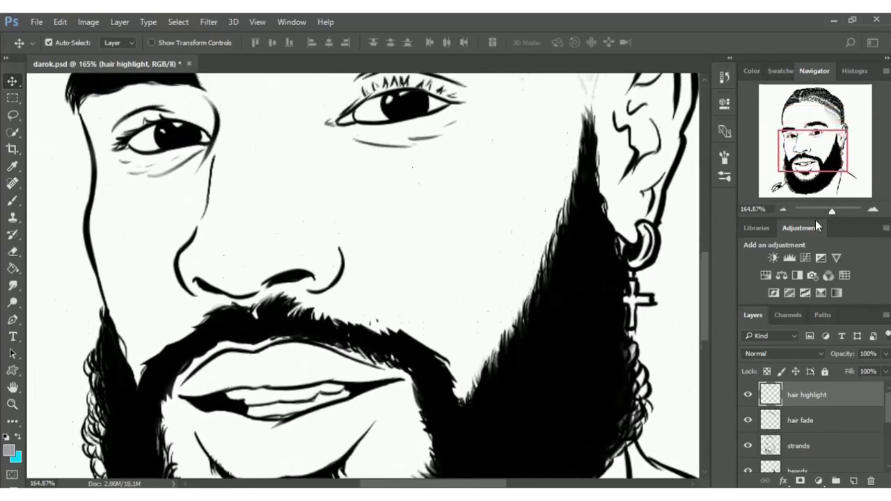
drag(888, 412, 888, 458)
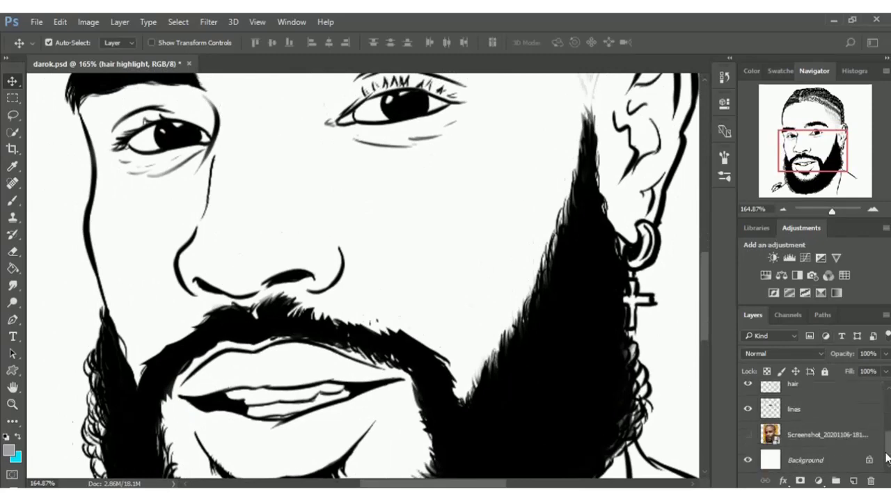
Briefly toggle the reference photo and face line-art layers on and off to compare them
click(747, 435)
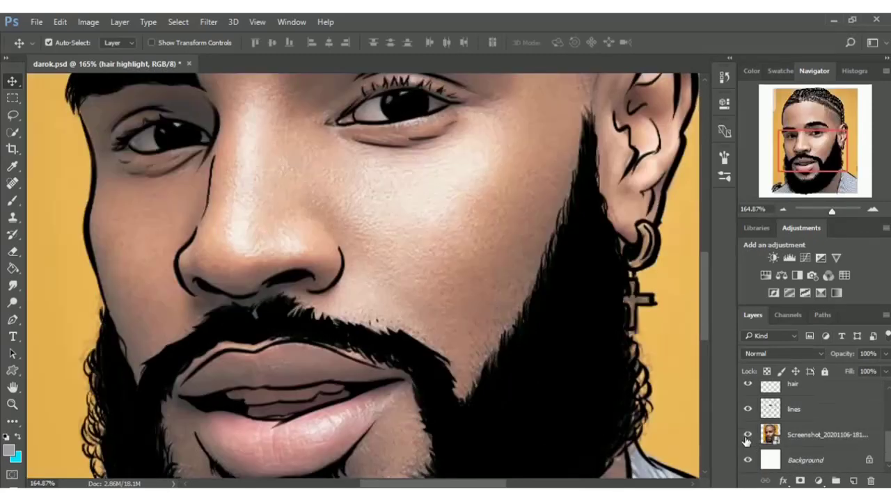
click(746, 436)
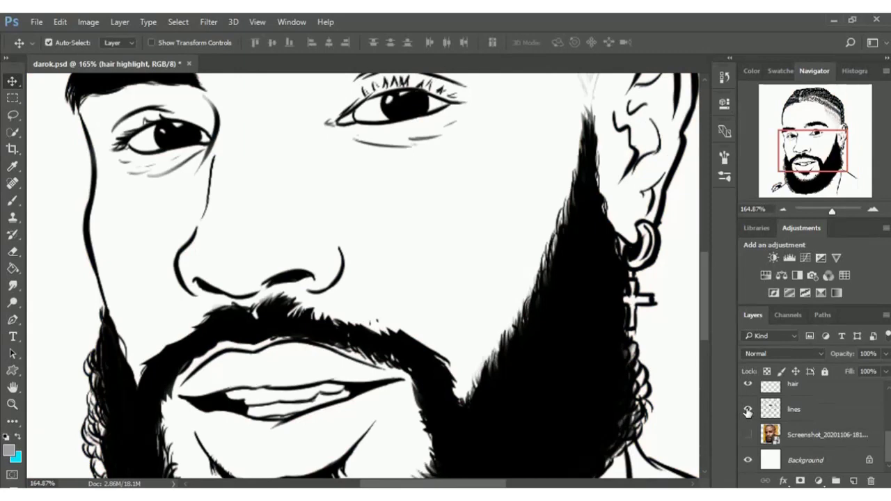
click(747, 410)
click(747, 410)
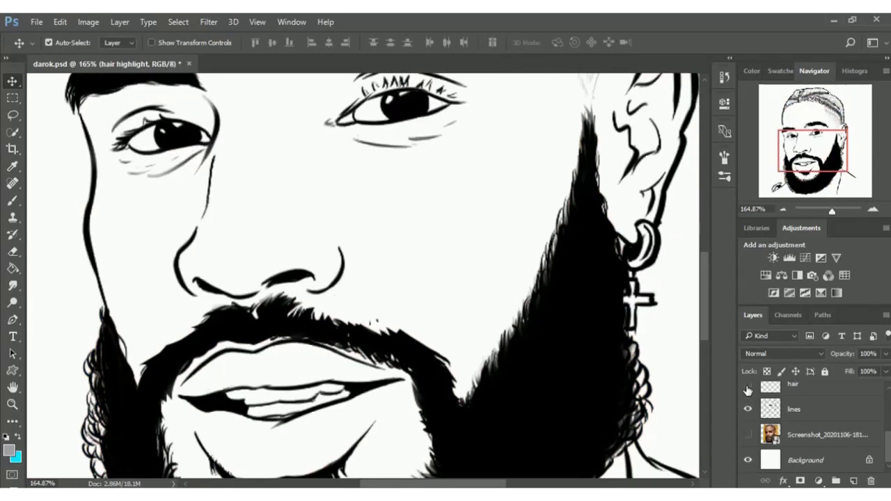
drag(887, 451, 887, 435)
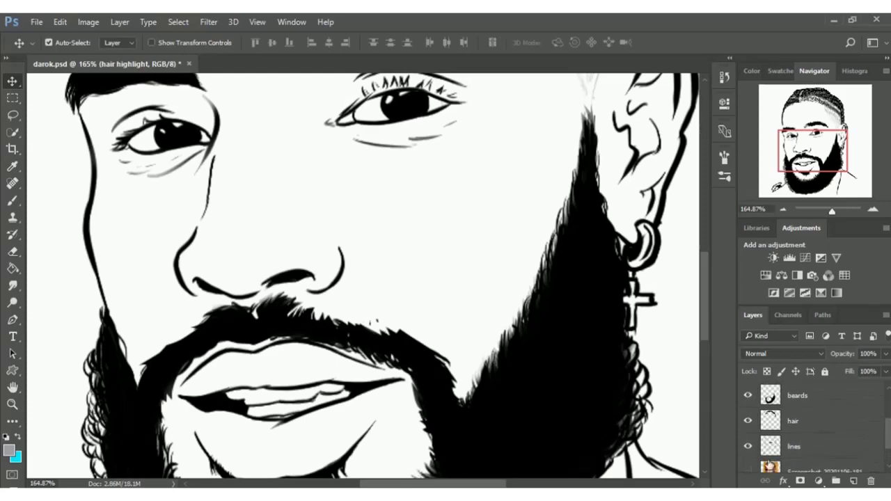
Show the Screenshot reference layer, hide the beards and strands layers, and switch to the Brush tool
click(748, 470)
click(747, 397)
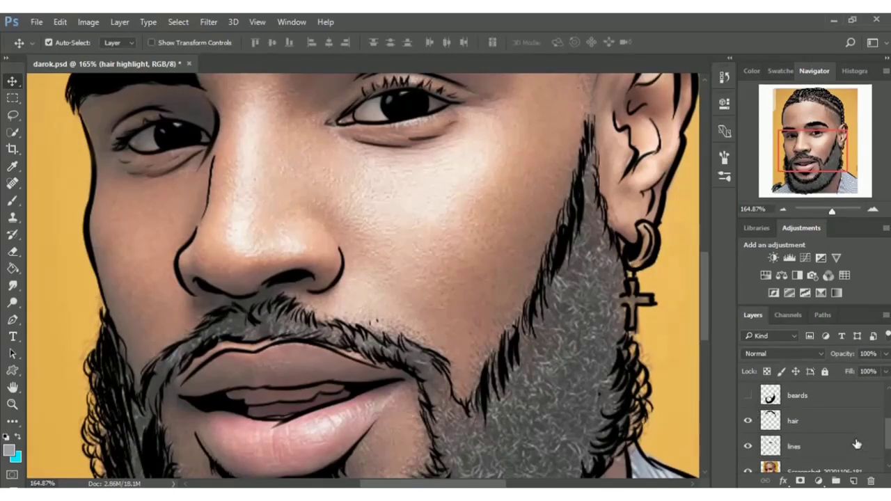
drag(888, 437, 887, 428)
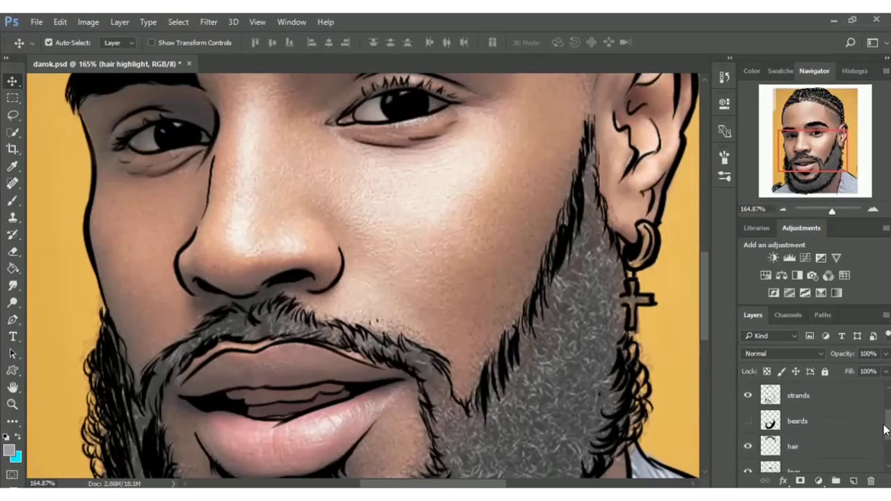
drag(886, 428, 886, 419)
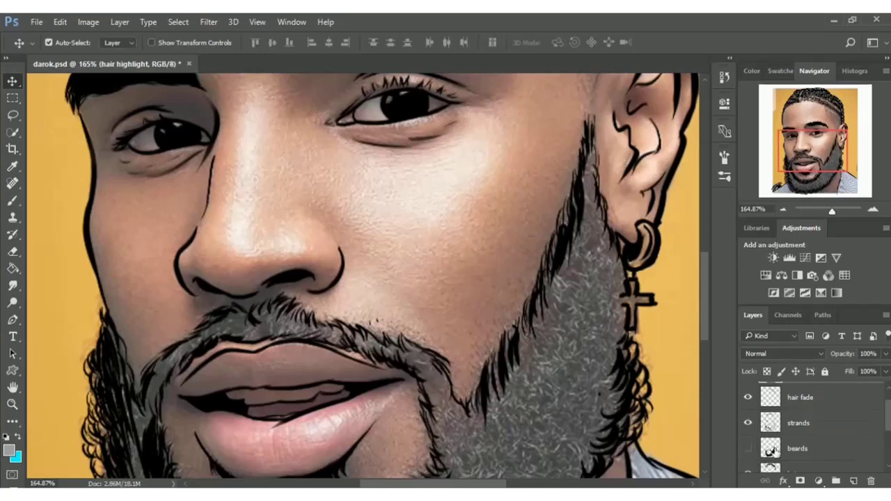
click(748, 425)
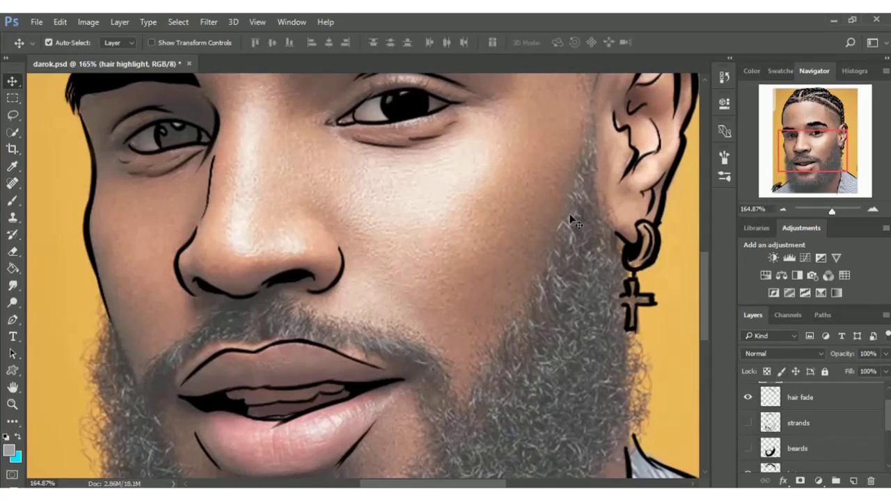
click(13, 200)
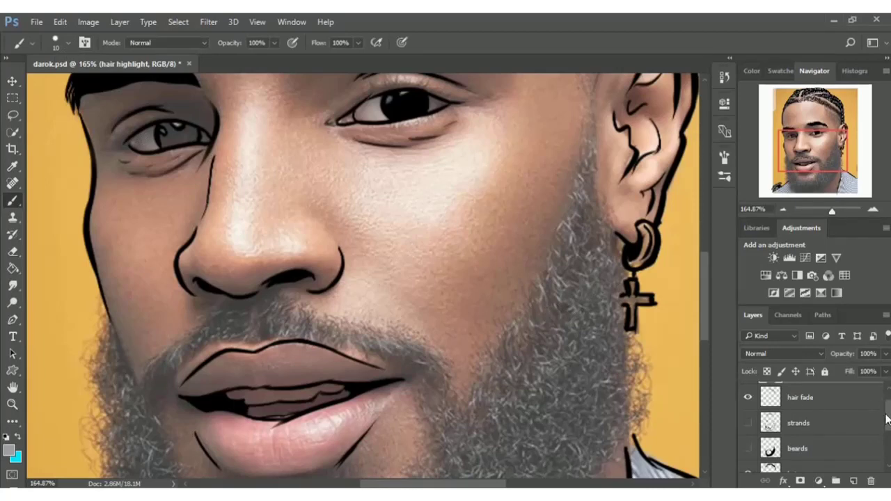
Raise the Screenshot layer's opacity from 76% to 87%, then reselect the hair highlight layer
drag(887, 418, 888, 411)
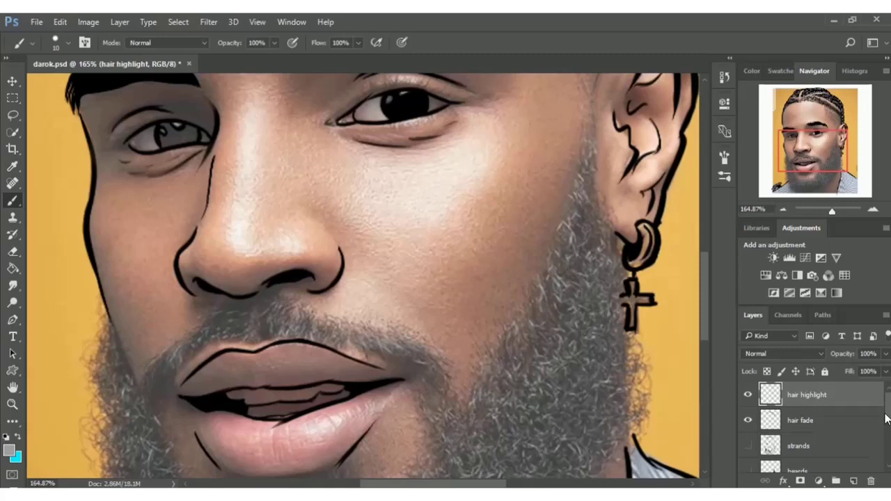
drag(888, 416, 889, 451)
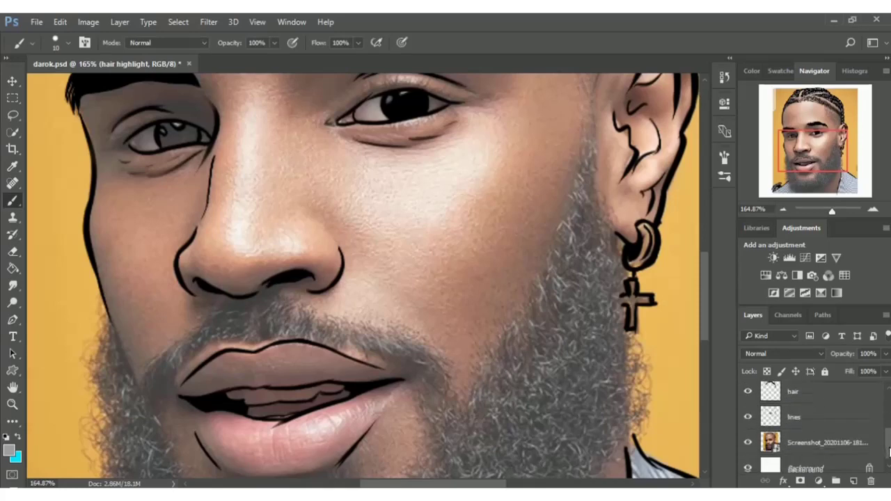
scroll(853, 437, down, 1)
click(859, 438)
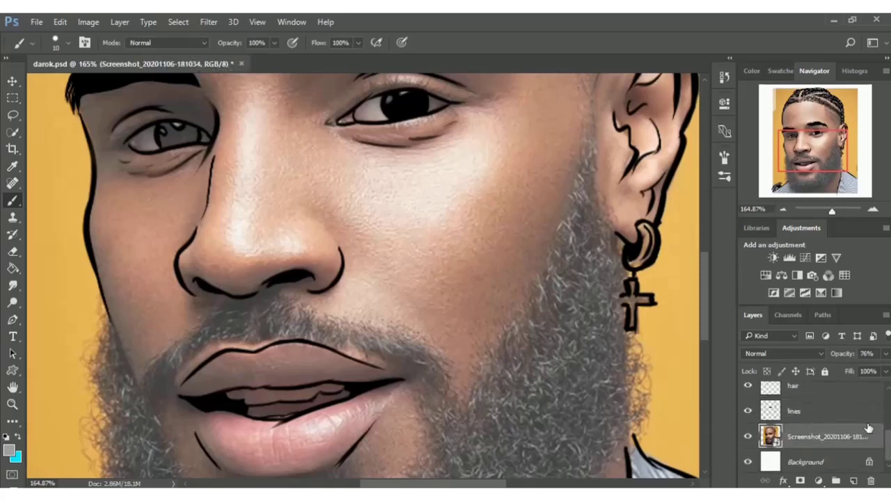
click(885, 354)
drag(869, 370, 877, 376)
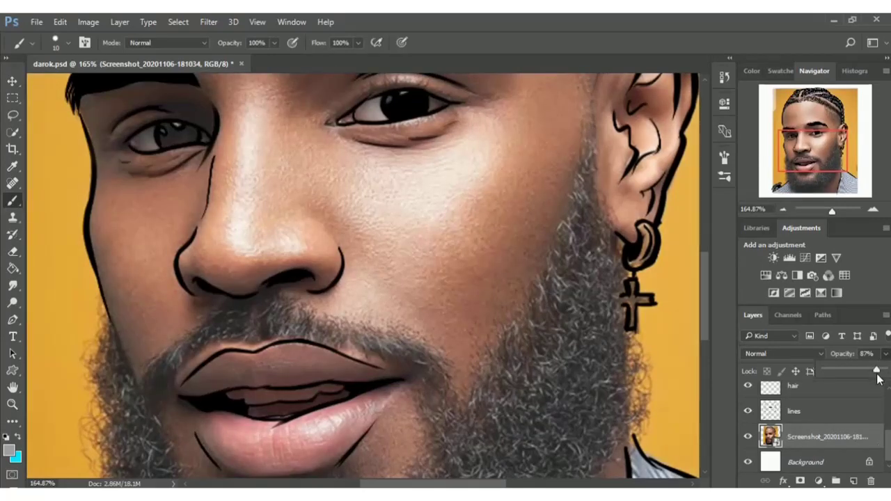
scroll(855, 396, up, 5)
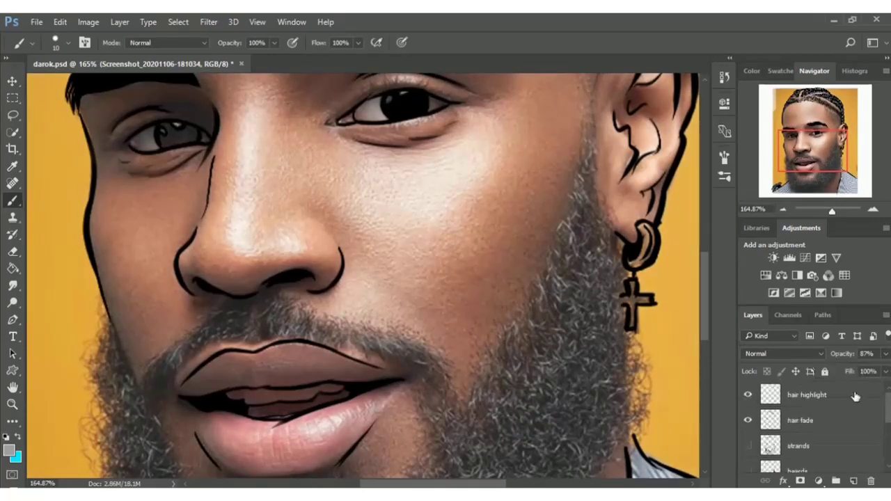
click(854, 396)
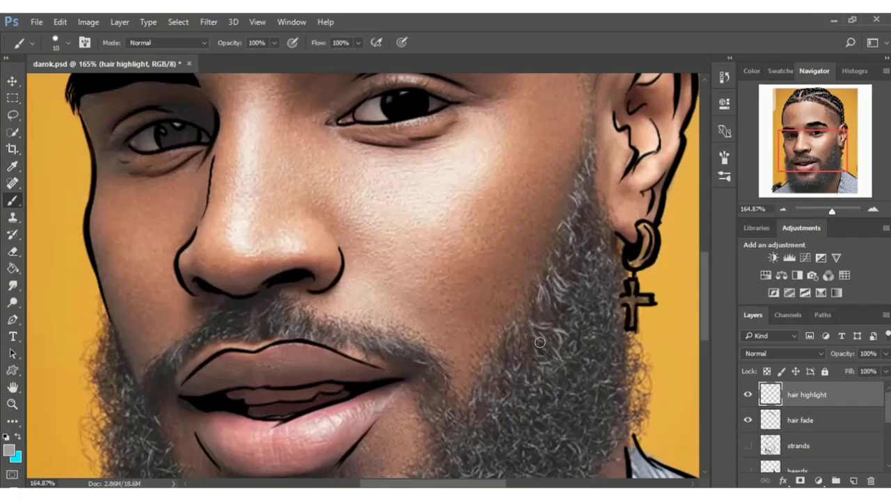
Brush light grey strands over the beard curls on the hair highlight layer
drag(540, 343, 549, 355)
mouse_move(516, 329)
mouse_down()
mouse_move(525, 359)
mouse_move(508, 347)
mouse_move(515, 376)
mouse_move(501, 401)
mouse_up()
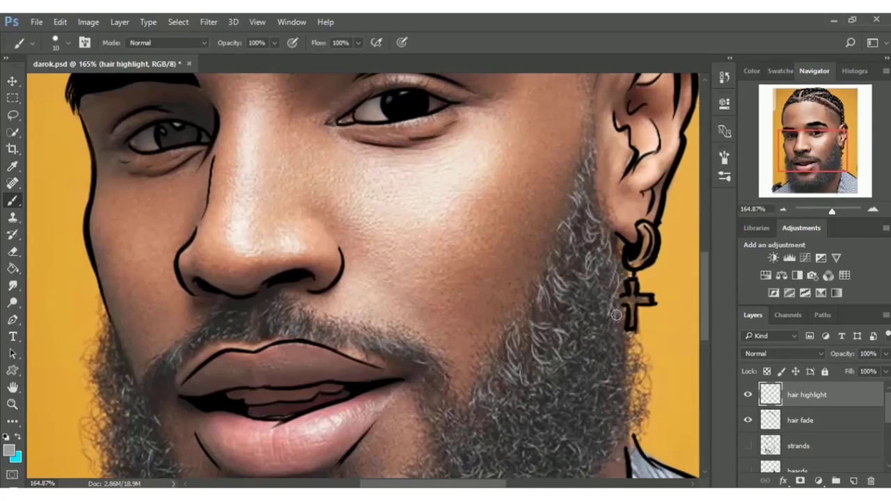
drag(702, 311, 705, 325)
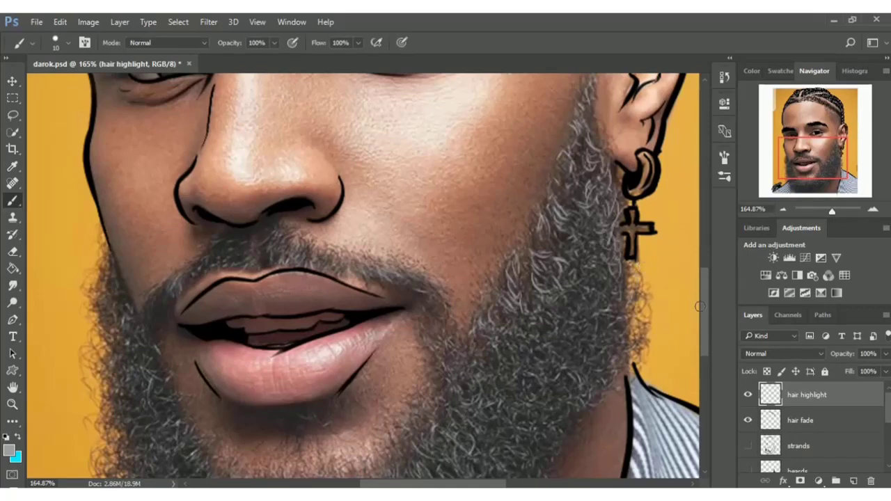
Brush more light curly strands along the beard's right edge below the ear
scroll(703, 313, down, 3)
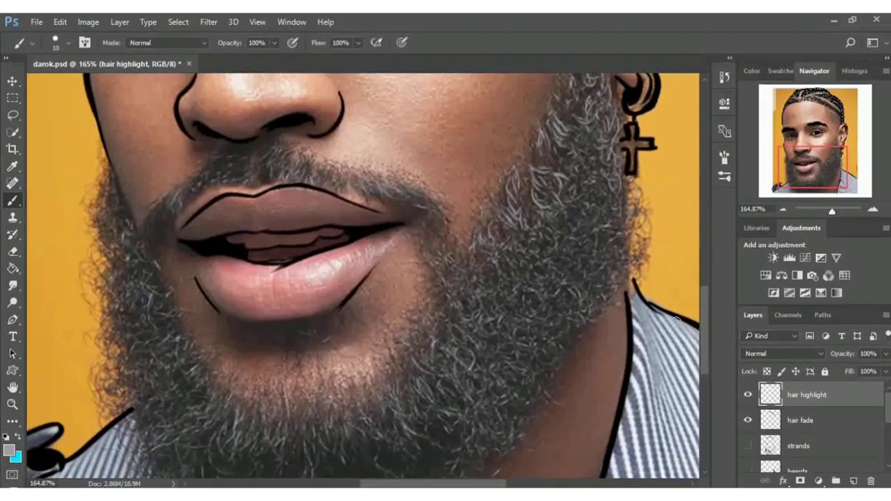
mouse_move(493, 225)
mouse_down()
mouse_move(495, 240)
mouse_move(490, 225)
mouse_move(508, 223)
mouse_move(515, 255)
mouse_move(510, 239)
mouse_move(524, 255)
mouse_move(540, 232)
mouse_move(537, 218)
mouse_up()
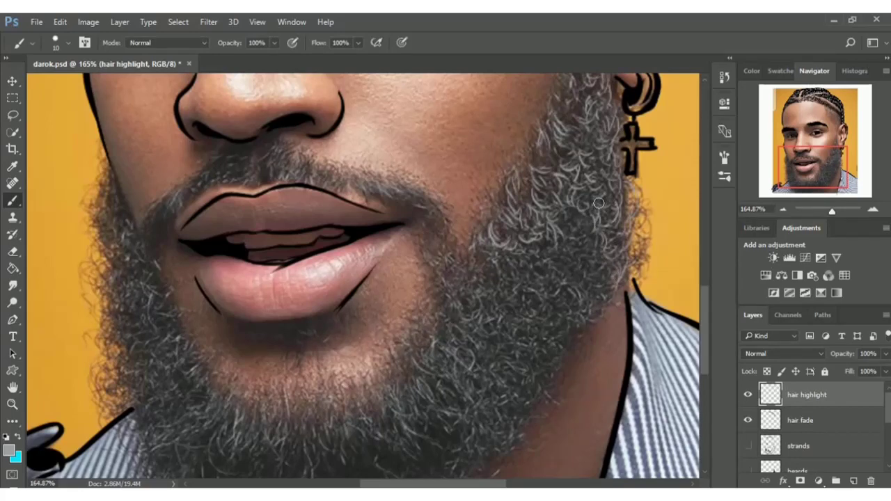
drag(602, 224, 608, 210)
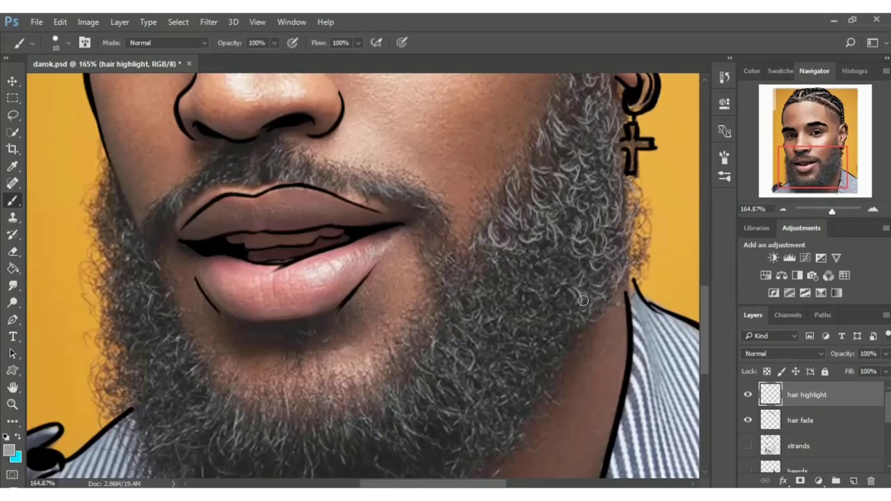
drag(576, 308, 625, 276)
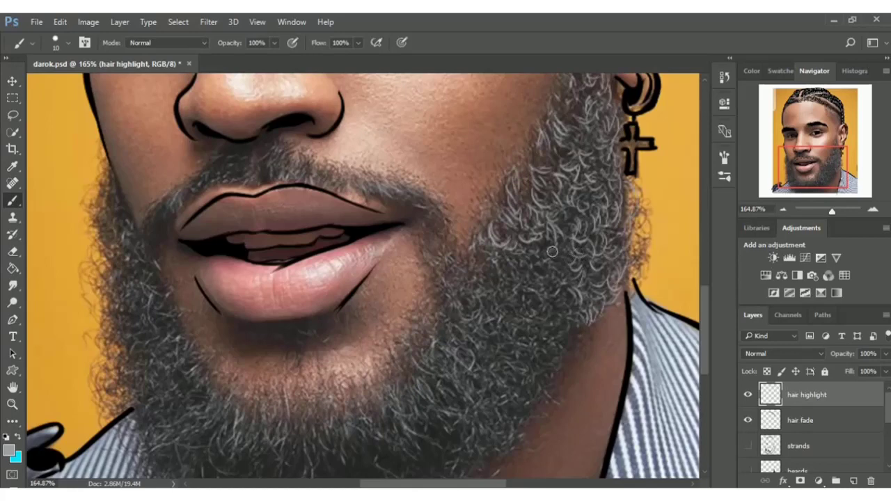
drag(555, 251, 561, 277)
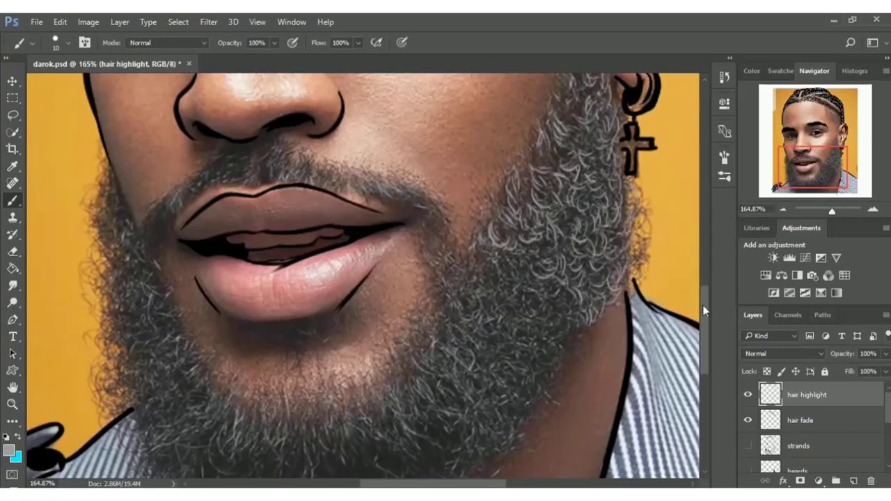
Scroll the canvas down to reveal the bottom of the beard
drag(702, 305, 688, 333)
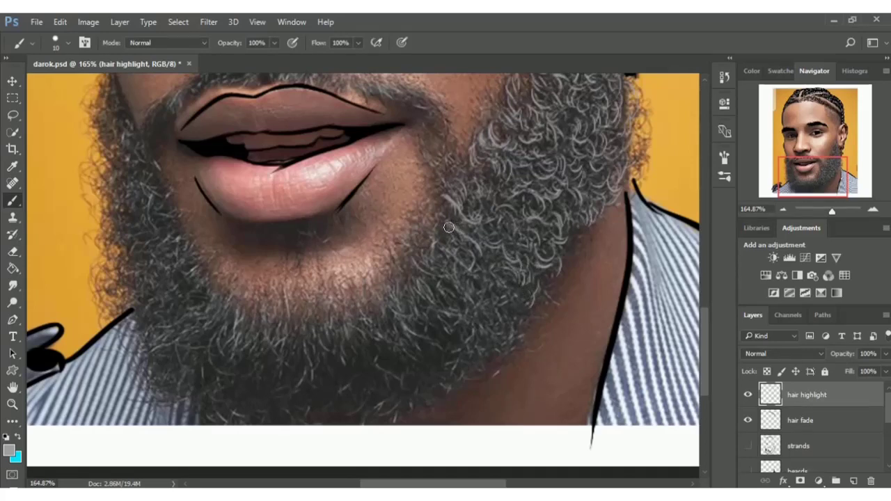
Paint light grey curly strands across the middle and right of the lower beard
drag(446, 248, 456, 226)
mouse_move(458, 259)
mouse_down()
mouse_move(465, 284)
mouse_move(479, 244)
mouse_up()
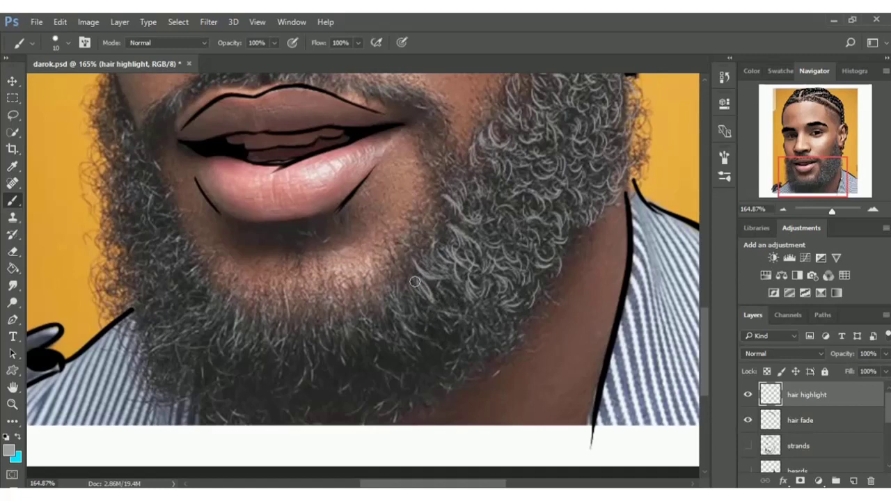
drag(419, 293, 417, 318)
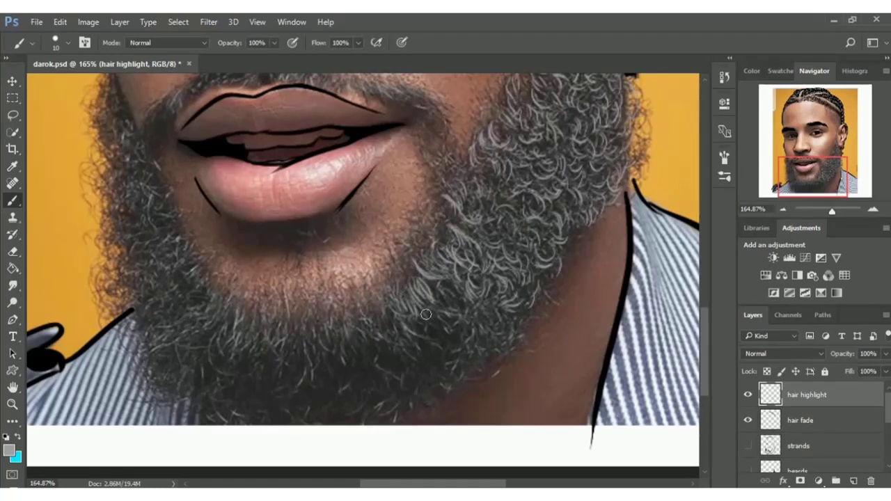
mouse_move(396, 297)
mouse_down()
mouse_move(411, 333)
mouse_move(451, 343)
mouse_move(428, 324)
mouse_move(448, 316)
mouse_move(442, 290)
mouse_up()
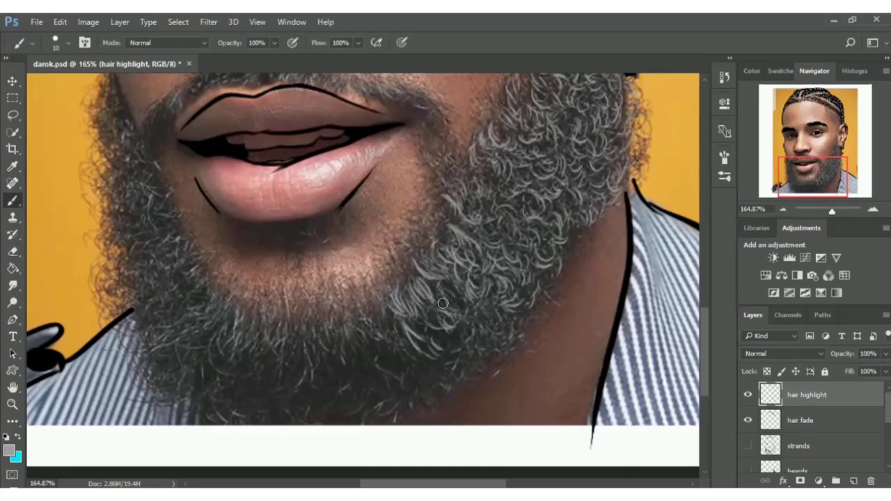
mouse_move(465, 327)
mouse_down()
mouse_move(486, 329)
mouse_move(482, 308)
mouse_move(461, 345)
mouse_move(495, 354)
mouse_up()
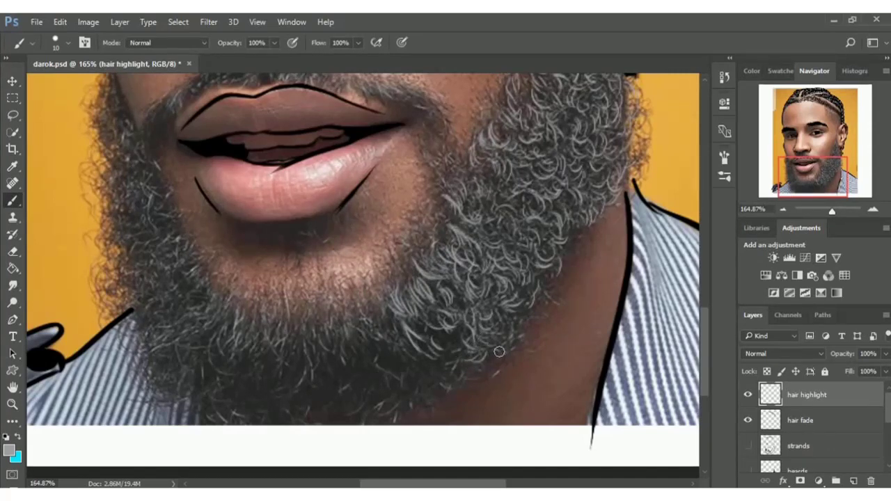
drag(506, 317, 503, 340)
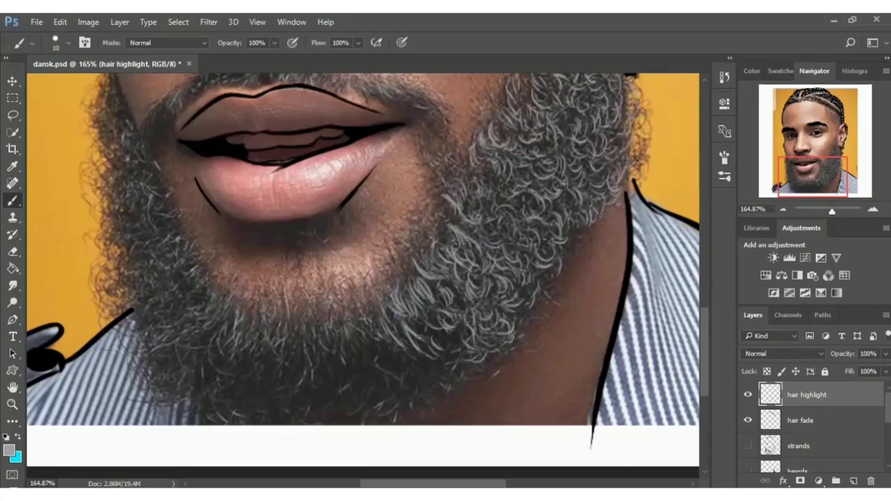
mouse_move(366, 338)
mouse_down()
mouse_move(362, 321)
mouse_move(348, 320)
mouse_up()
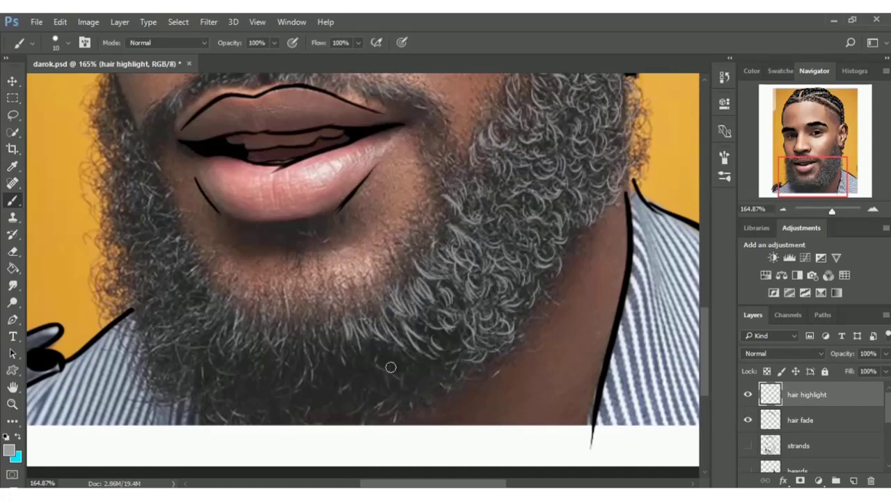
mouse_move(380, 371)
mouse_down()
mouse_move(378, 362)
mouse_move(444, 391)
mouse_up()
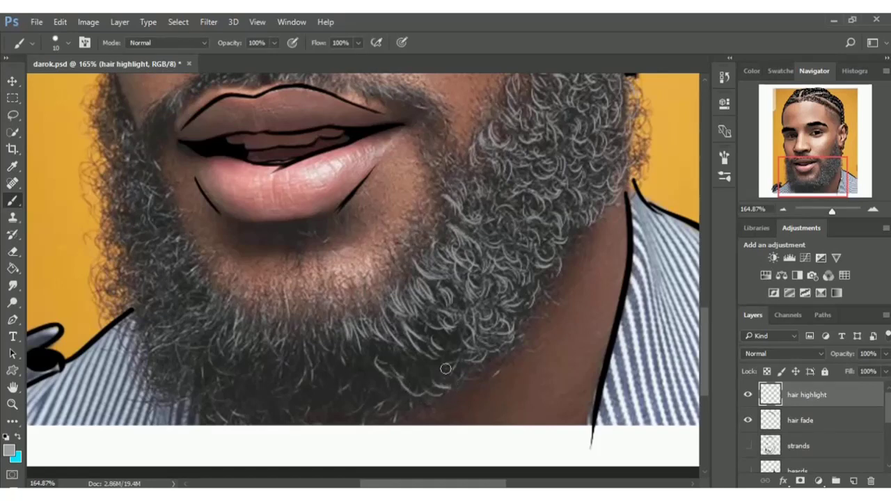
drag(415, 359, 464, 384)
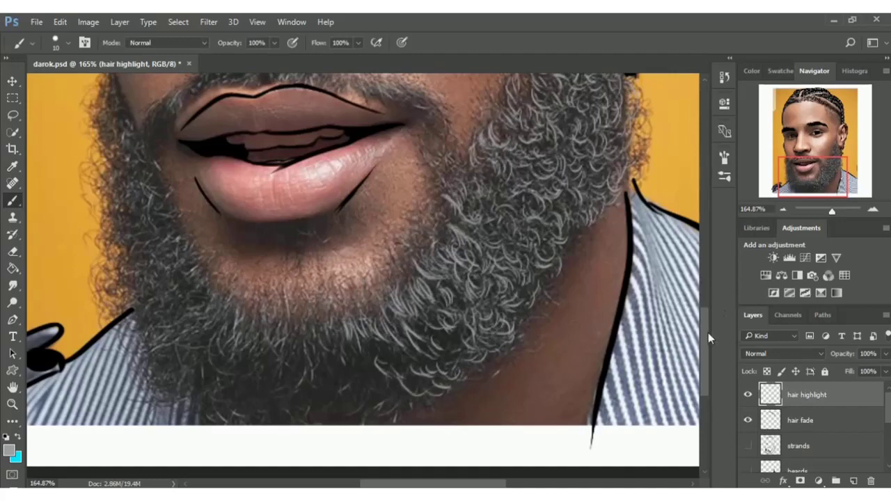
scroll(708, 337, down, 3)
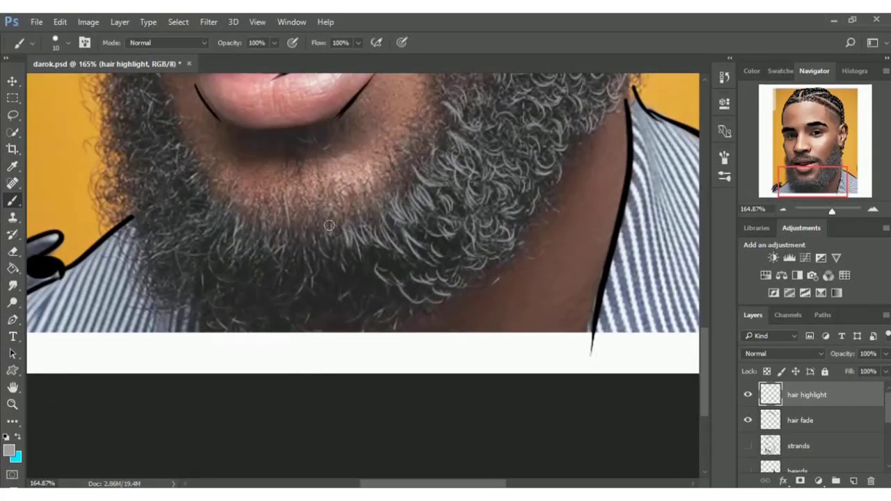
Paint light curls over the left side and bottom edge of the lower beard
mouse_move(329, 225)
mouse_down()
mouse_move(326, 238)
mouse_move(317, 232)
mouse_up()
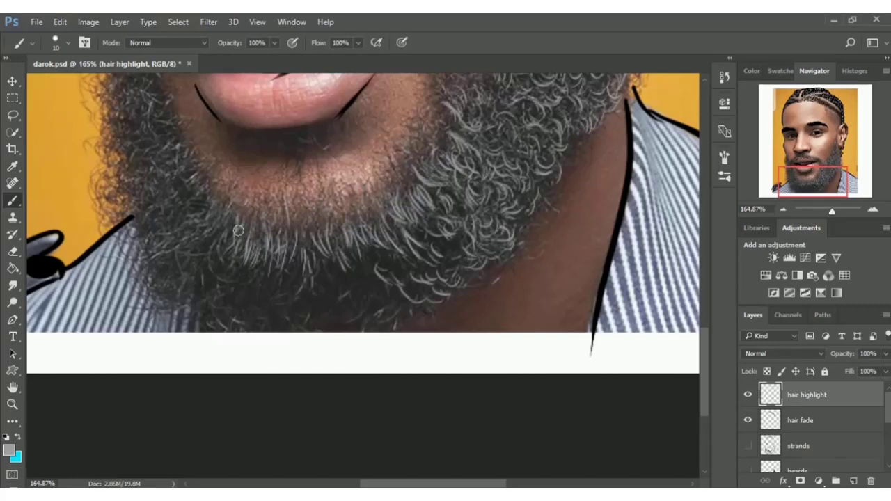
mouse_move(237, 212)
mouse_down()
mouse_move(245, 245)
mouse_move(235, 259)
mouse_move(249, 259)
mouse_up()
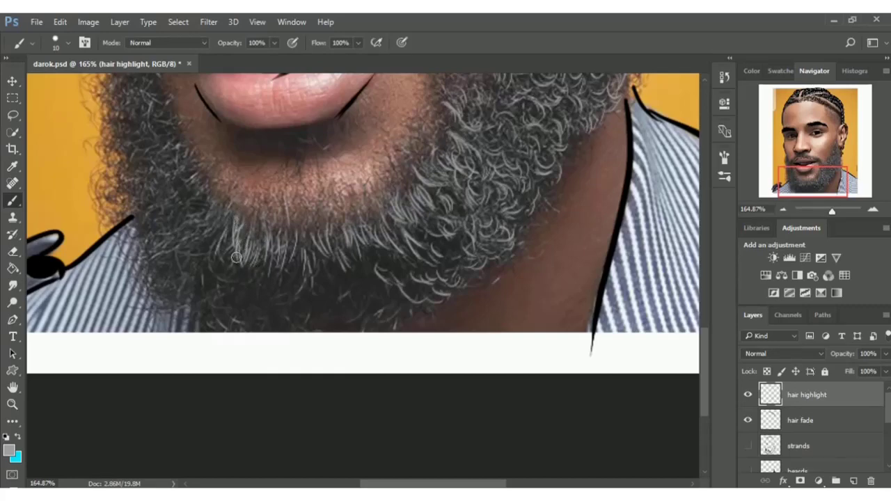
mouse_move(228, 225)
mouse_down()
mouse_move(213, 272)
mouse_move(237, 268)
mouse_move(247, 278)
mouse_move(217, 273)
mouse_move(227, 319)
mouse_up()
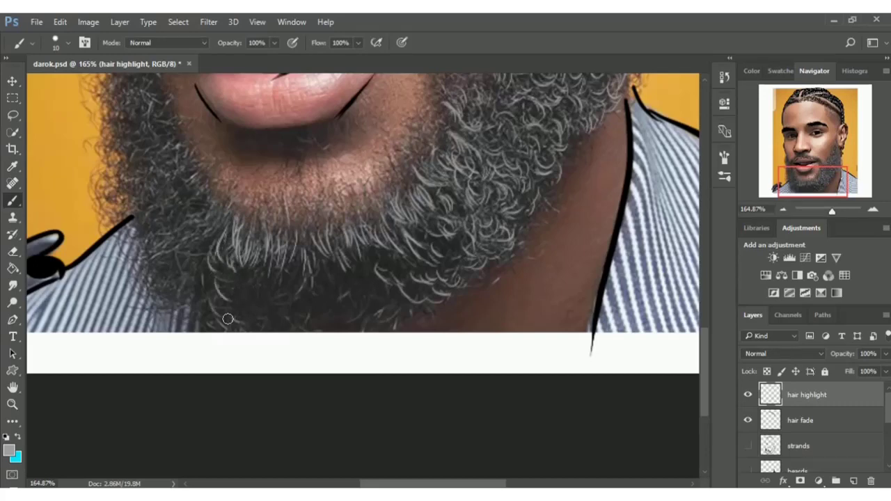
drag(243, 320, 235, 314)
drag(241, 298, 226, 308)
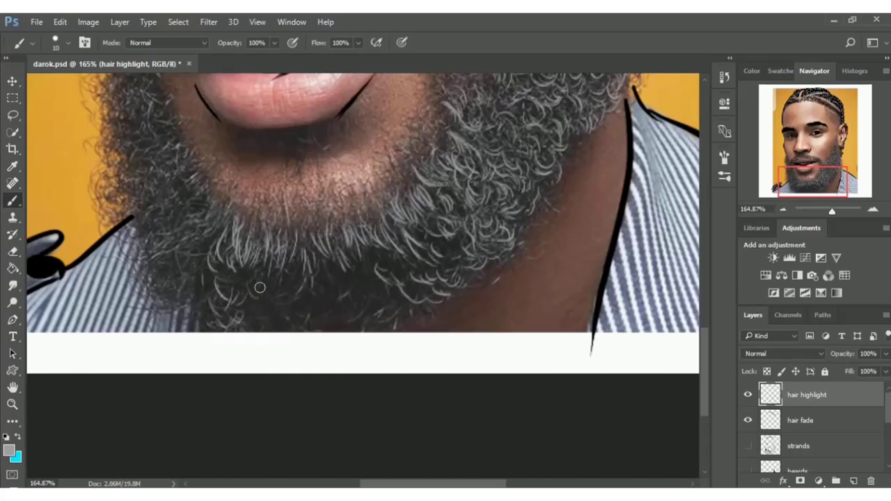
mouse_move(251, 280)
mouse_down()
mouse_move(256, 303)
mouse_move(295, 294)
mouse_up()
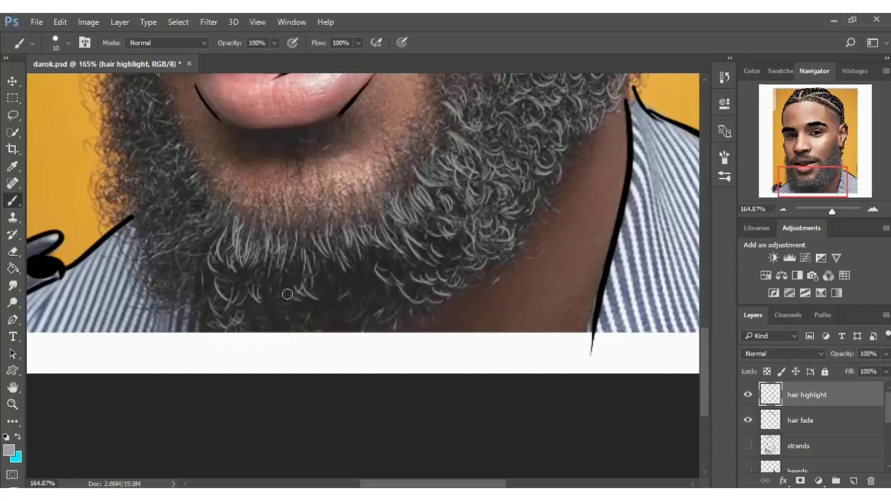
drag(264, 323, 283, 320)
drag(370, 332, 390, 312)
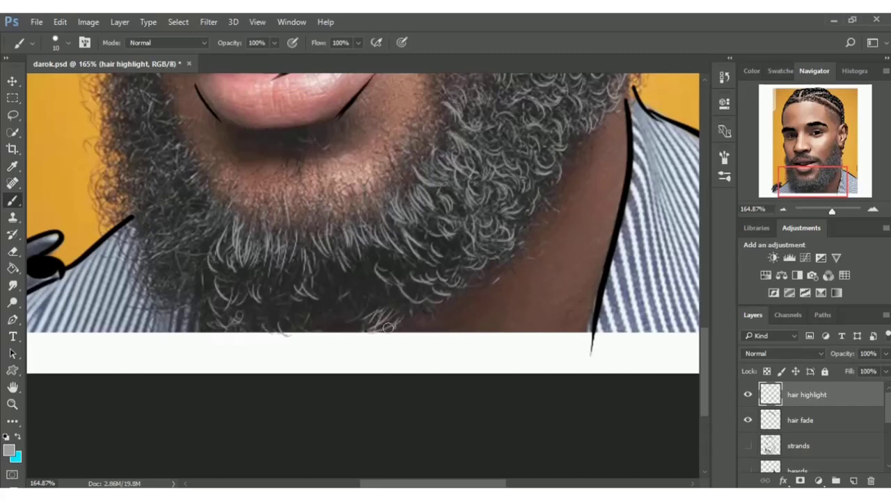
drag(347, 288, 363, 304)
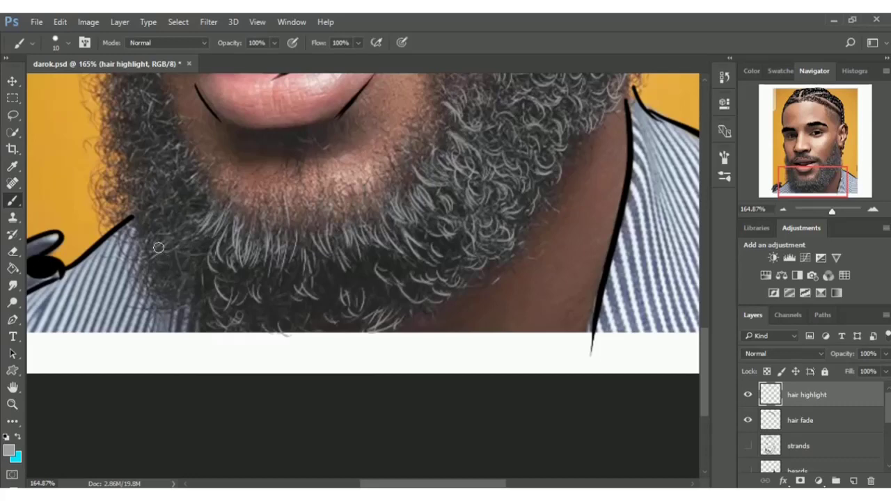
mouse_move(158, 248)
mouse_down()
mouse_move(187, 246)
mouse_move(192, 274)
mouse_up()
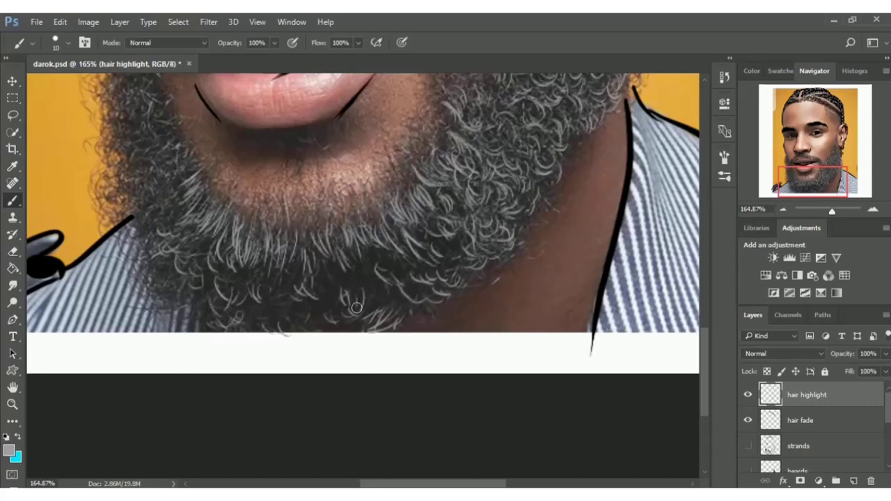
drag(457, 483, 420, 483)
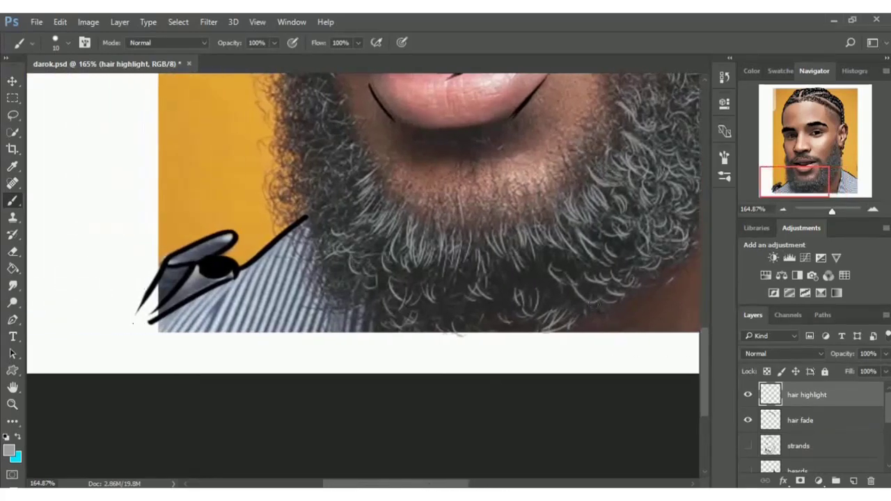
Brush light highlight strands down the beard's left edge
drag(703, 354, 698, 326)
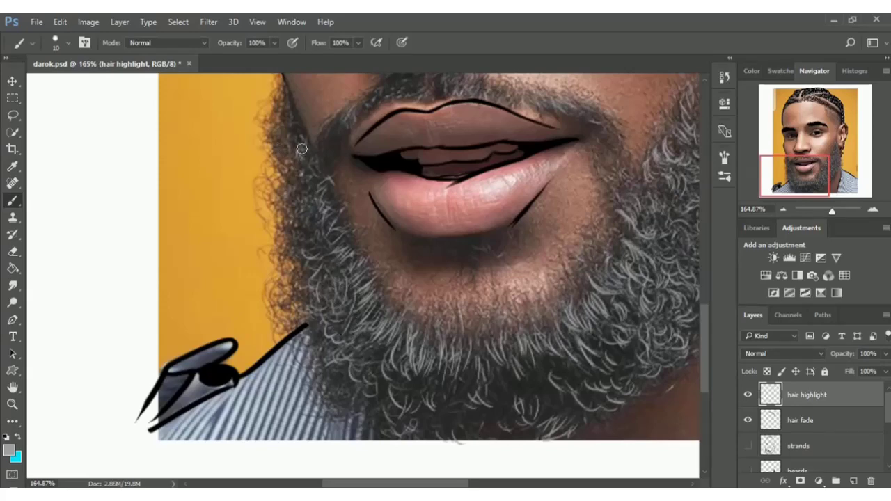
drag(301, 149, 286, 118)
drag(305, 173, 299, 216)
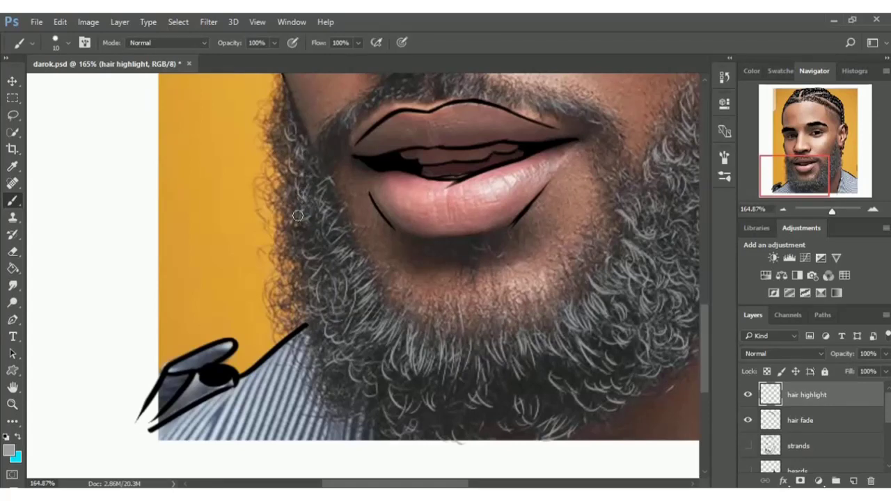
drag(299, 217, 306, 228)
drag(305, 228, 324, 294)
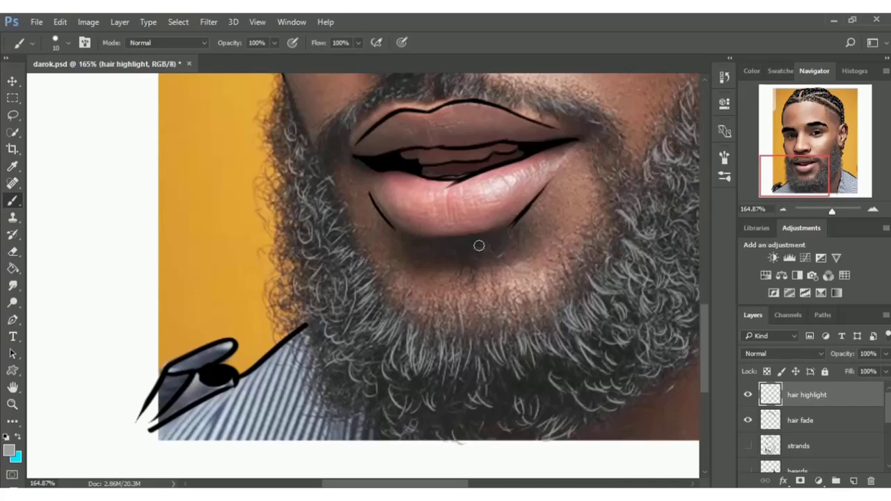
Add light highlight strands just beneath the lower lip
drag(478, 246, 491, 245)
drag(456, 249, 471, 254)
scroll(703, 359, up, 1)
Center the Navigator view on the eyes and zoom out to 54.88% to see the full portrait
scroll(703, 327, up, 3)
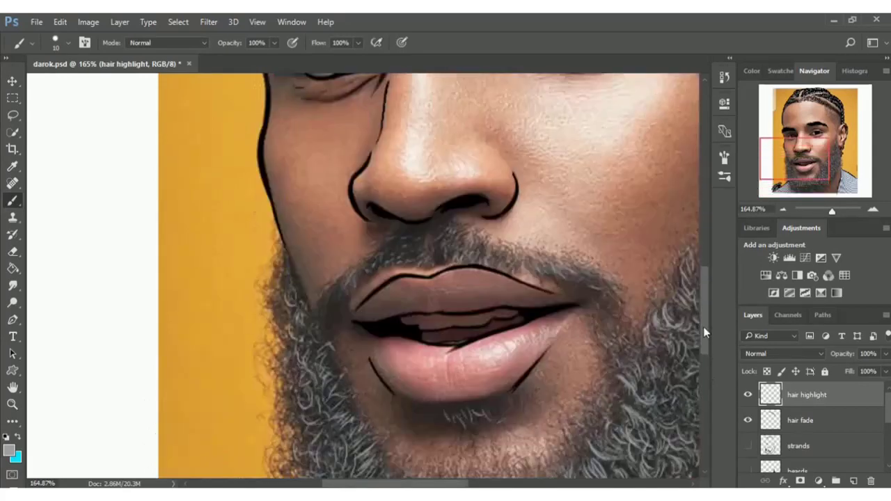
scroll(689, 320, up, 2)
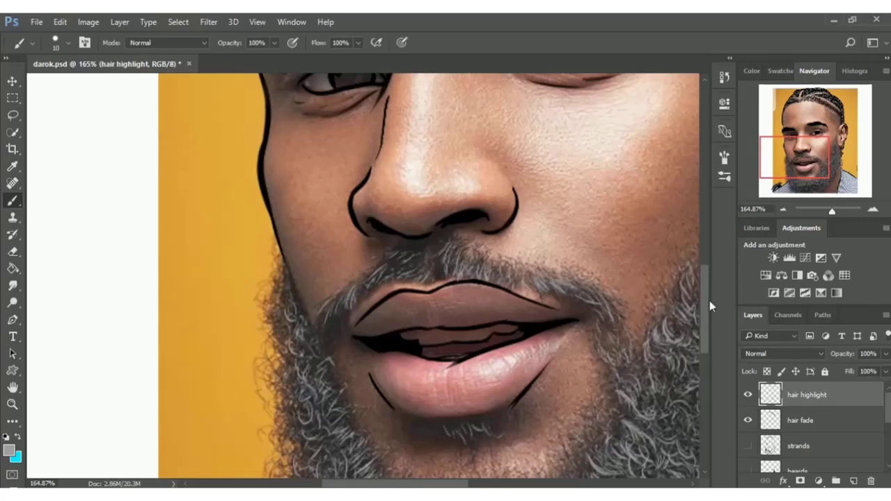
drag(793, 160, 818, 152)
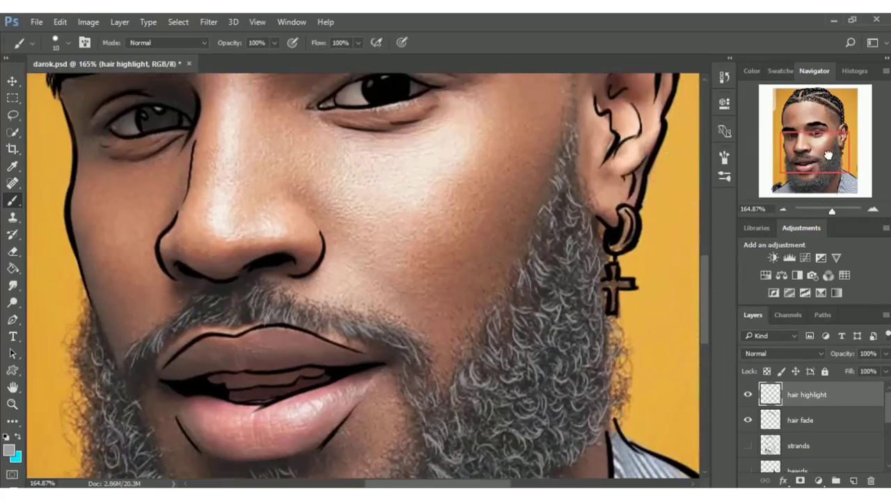
drag(828, 209, 824, 209)
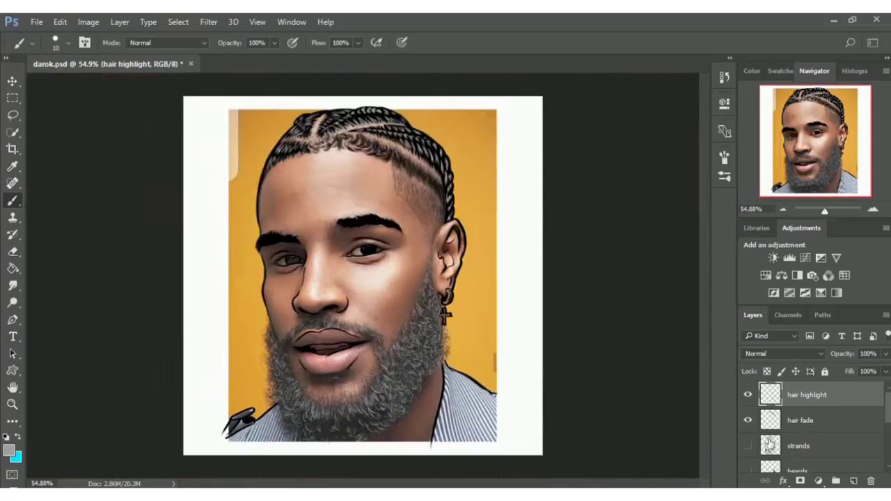
Turn the strands and beards layers back on and hide the Screenshot reference layer
click(747, 446)
click(748, 472)
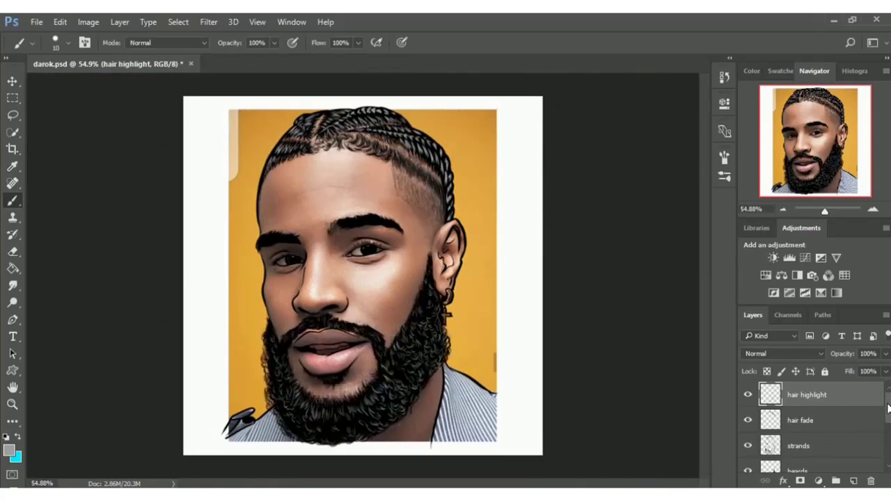
drag(888, 410, 886, 459)
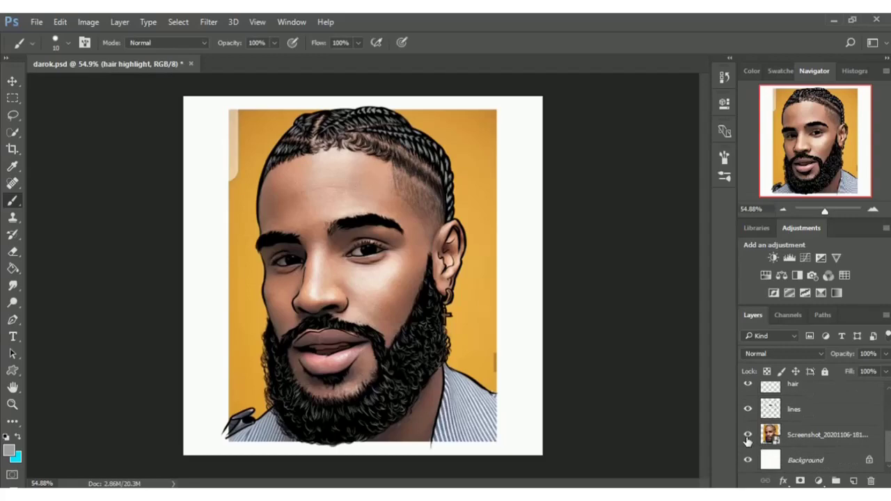
click(747, 435)
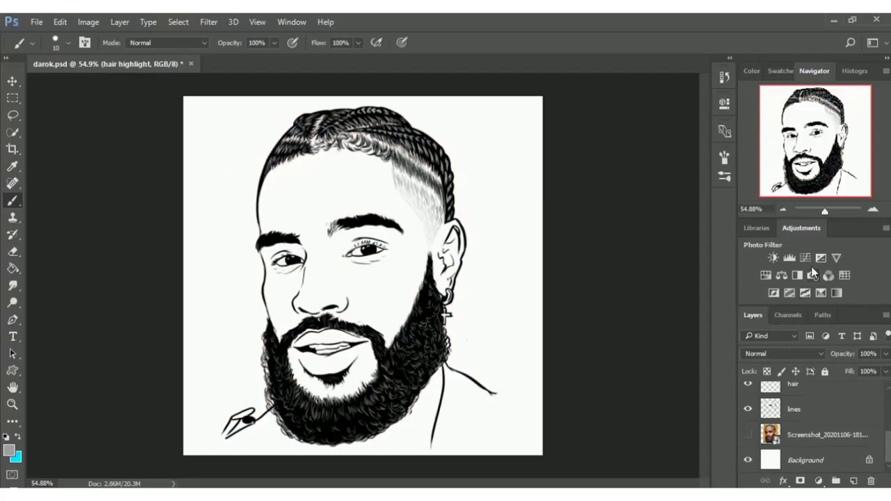
drag(825, 210, 828, 210)
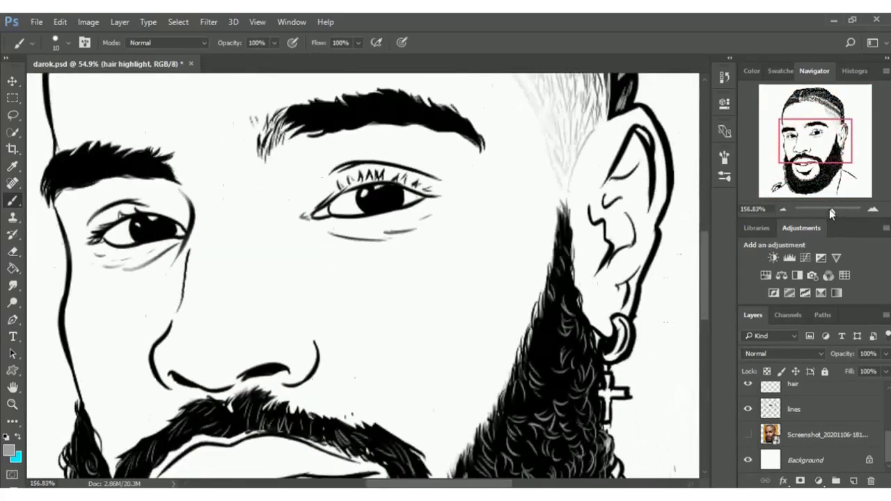
Brush light grey curl highlights over the lower beard and along its right side
drag(810, 182, 807, 193)
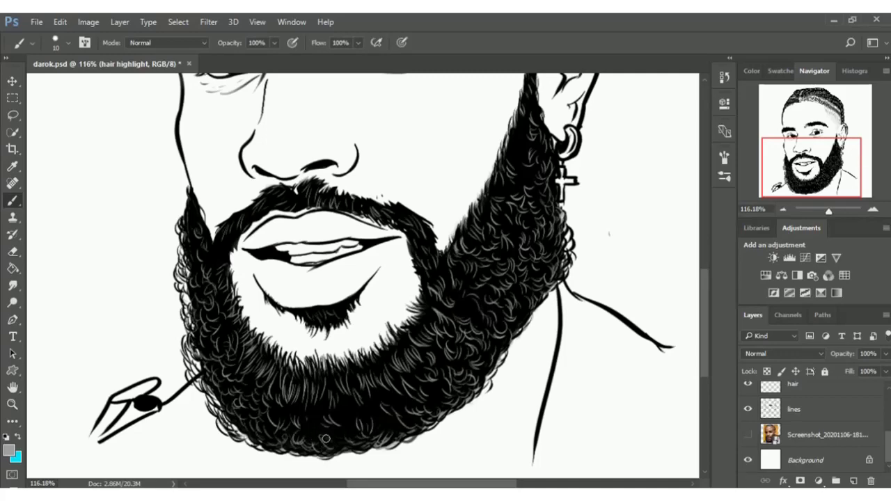
drag(309, 430, 325, 432)
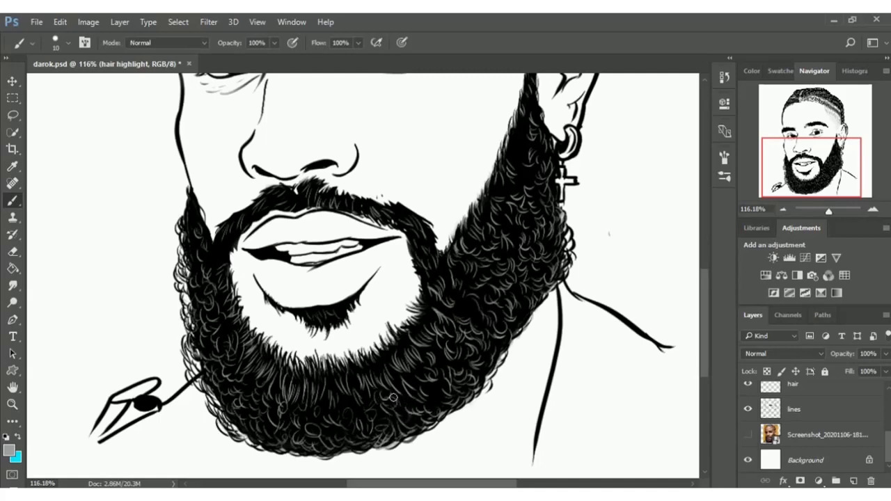
mouse_move(433, 391)
mouse_down()
mouse_move(442, 400)
mouse_move(449, 380)
mouse_move(497, 340)
mouse_move(468, 303)
mouse_up()
mouse_move(513, 330)
mouse_down()
mouse_move(518, 312)
mouse_move(485, 293)
mouse_up()
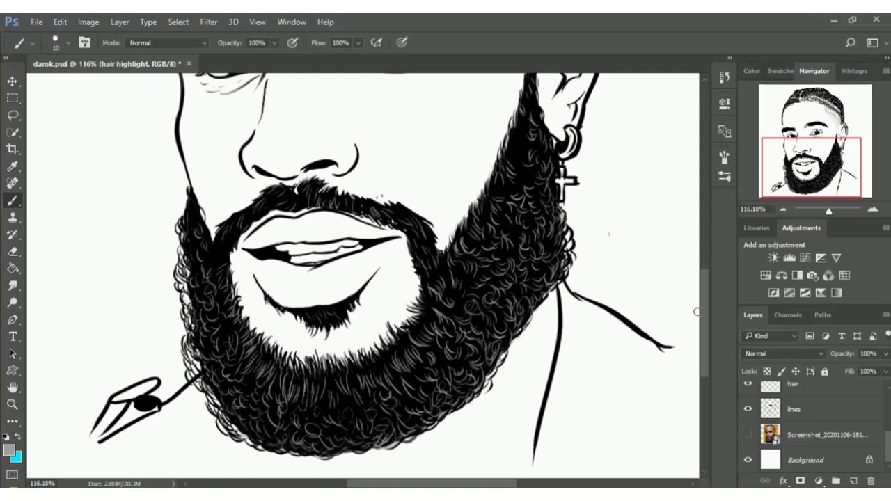
Paint another thin light grey highlight strand into the beard
drag(705, 327, 707, 300)
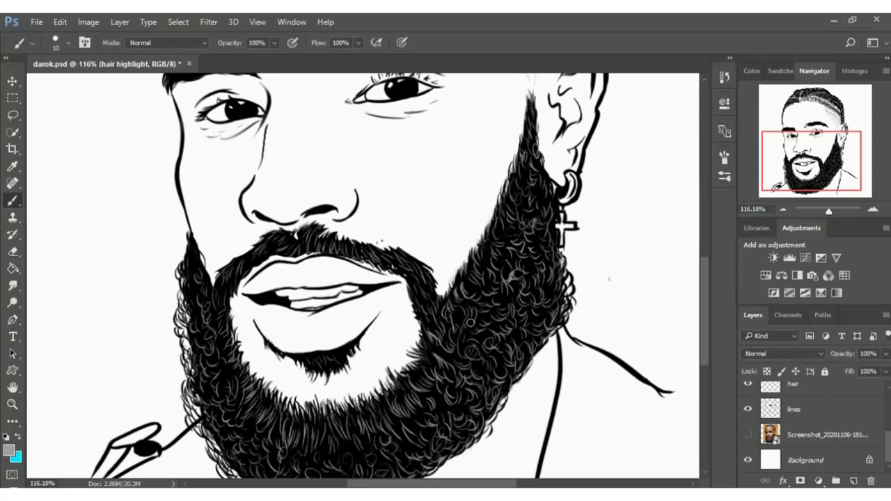
Create a new layer named 'dark strand' and leave it as the active layer
drag(829, 213, 826, 213)
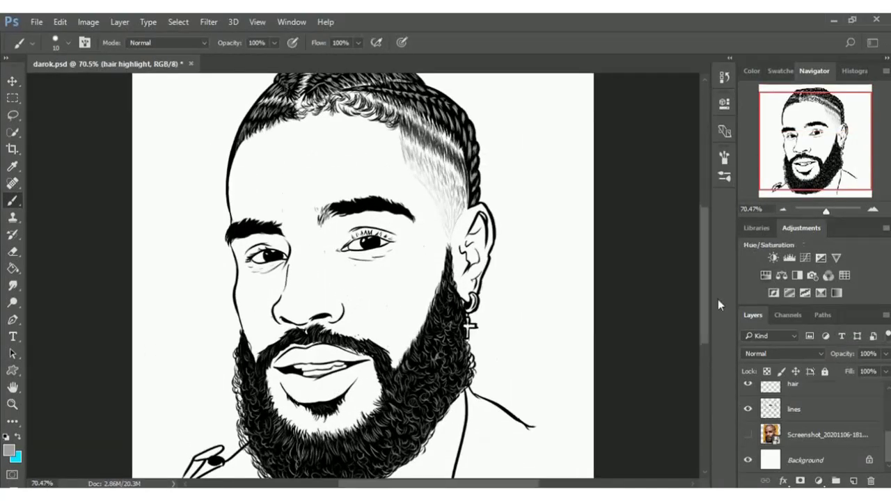
drag(705, 290, 705, 311)
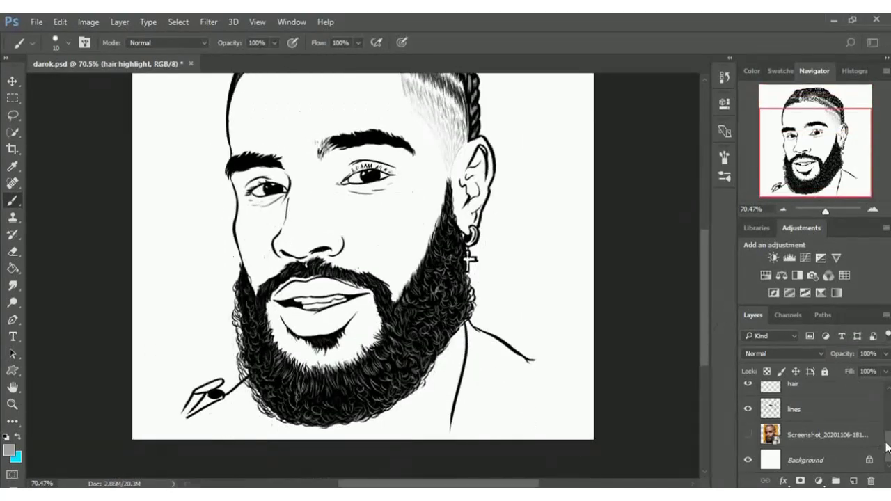
drag(886, 446, 885, 414)
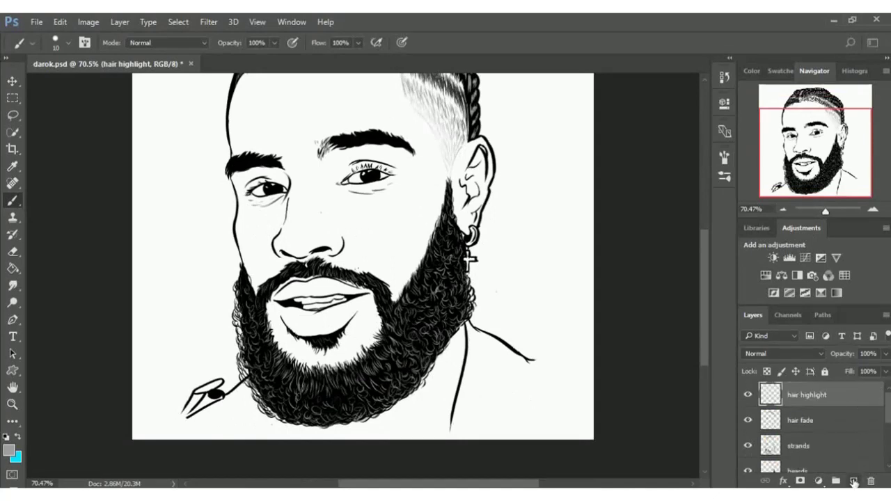
click(852, 481)
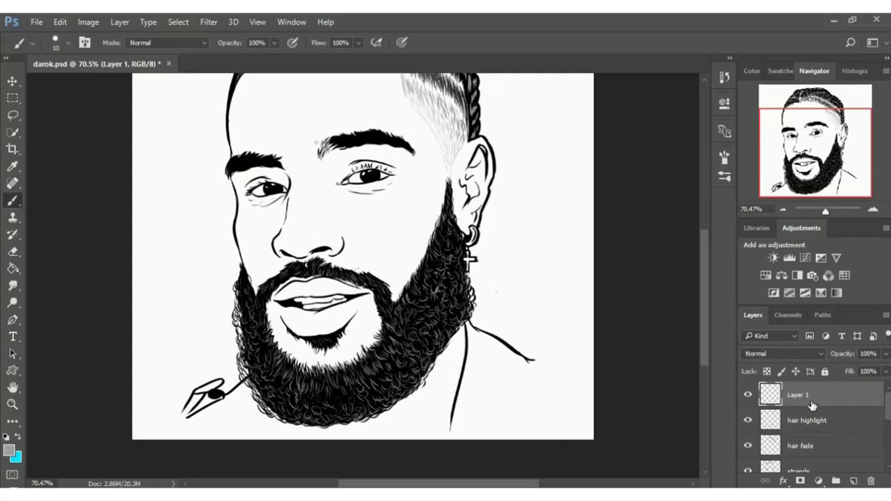
double_click(798, 395)
text(dra)
key(Return)
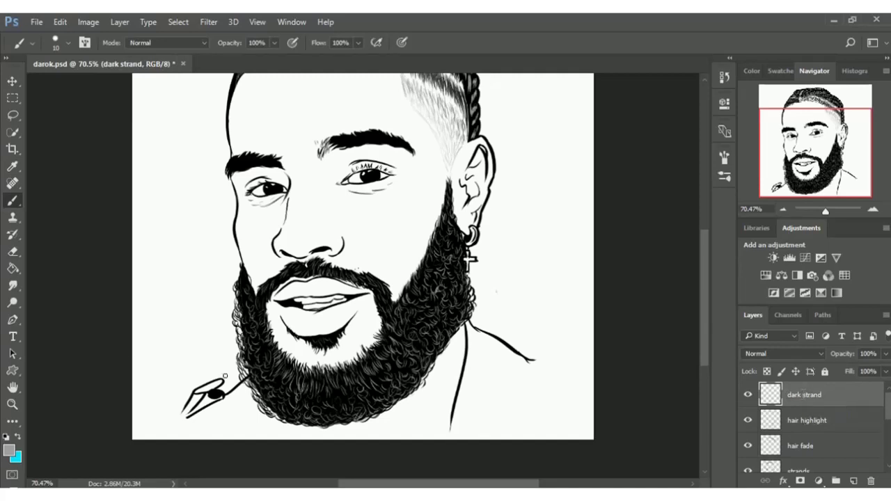
click(805, 423)
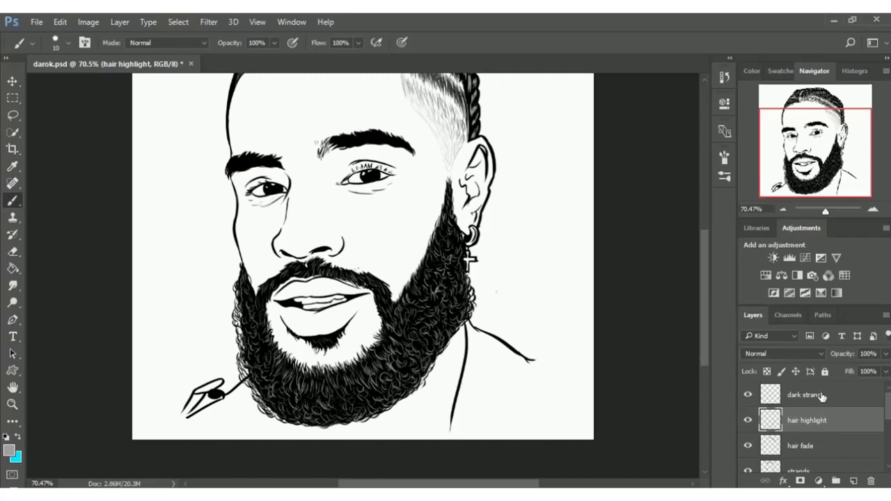
click(810, 396)
Set the foreground colour to near-black 0a0a0a
click(12, 451)
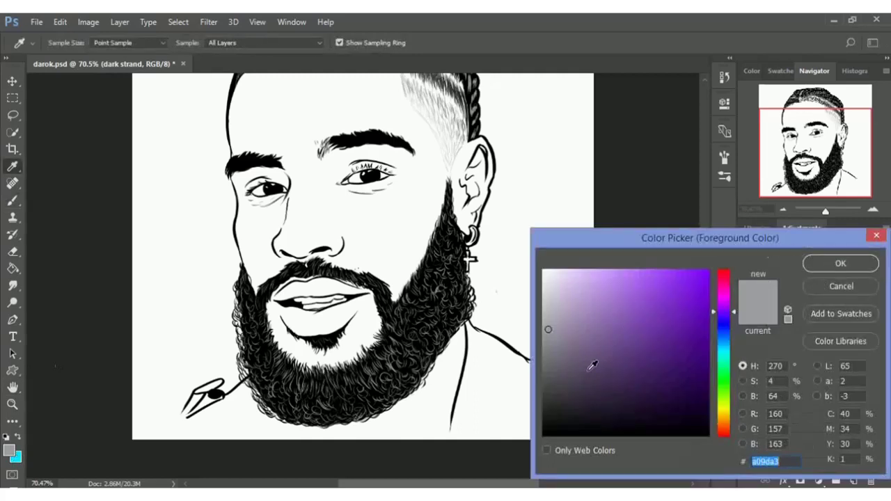
text(0a0a0a)
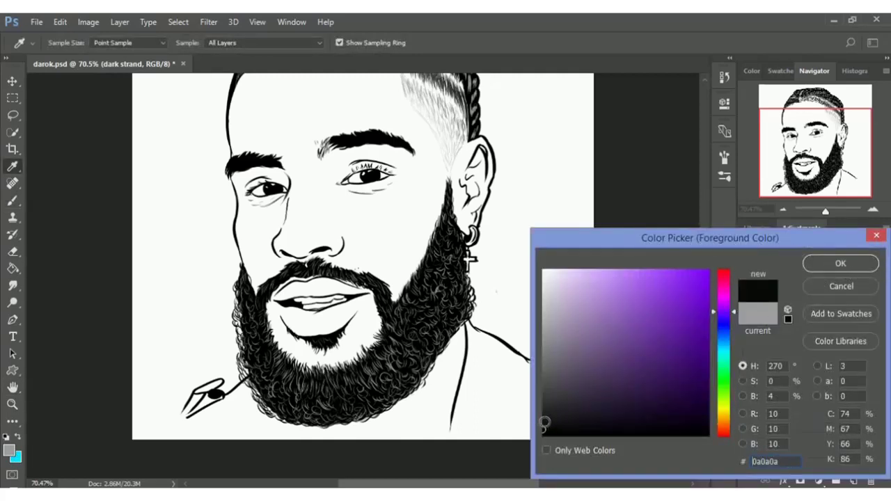
click(839, 268)
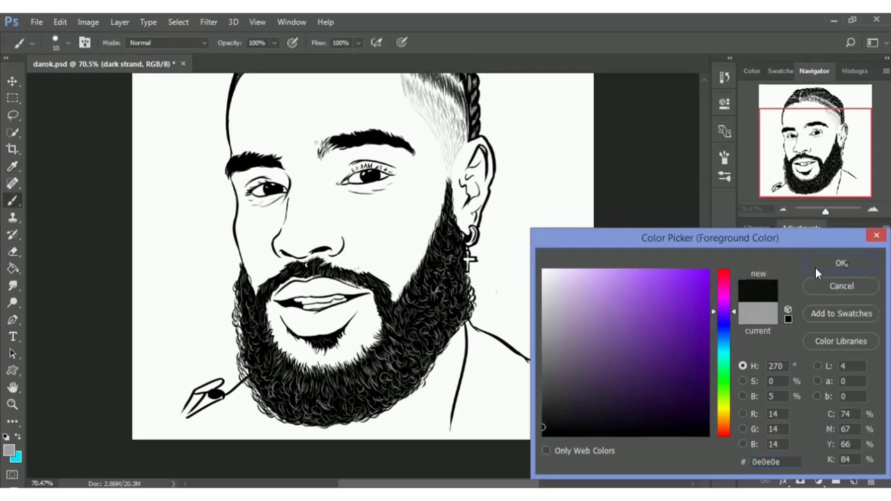
Zoom in on the beard and confirm black as the foreground colour
drag(825, 210, 832, 210)
drag(835, 174, 846, 164)
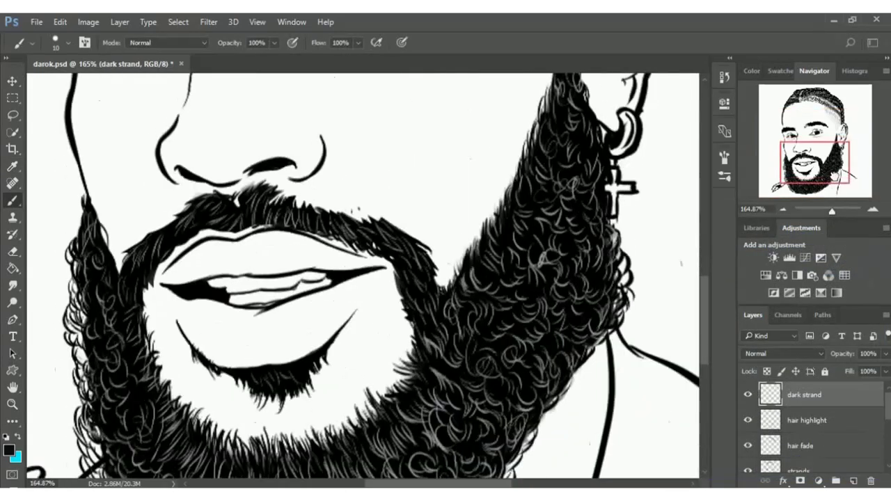
drag(831, 210, 827, 210)
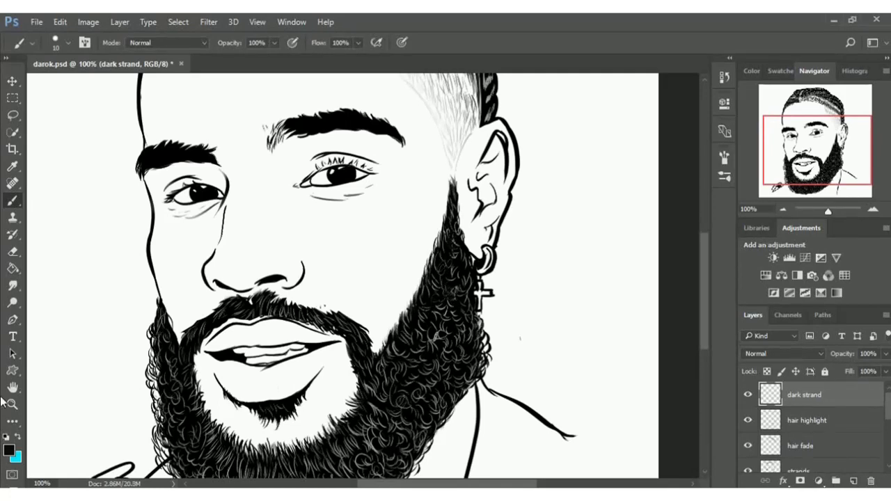
key(i)
click(9, 451)
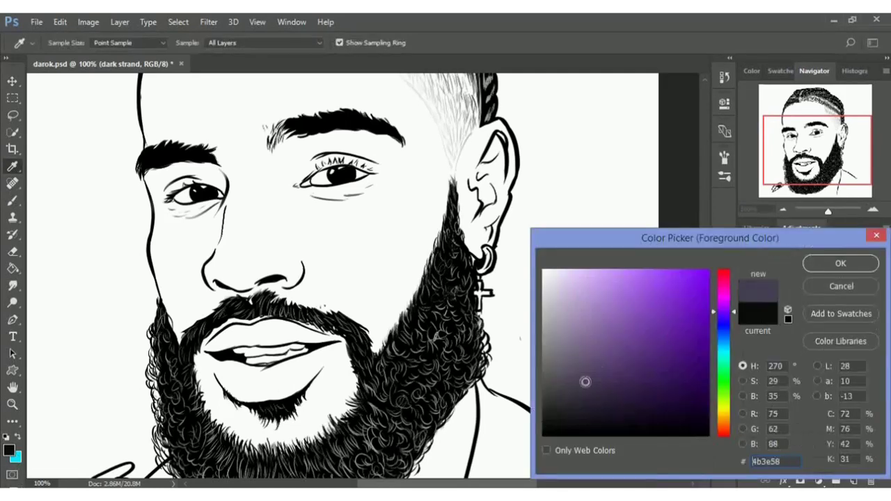
click(840, 264)
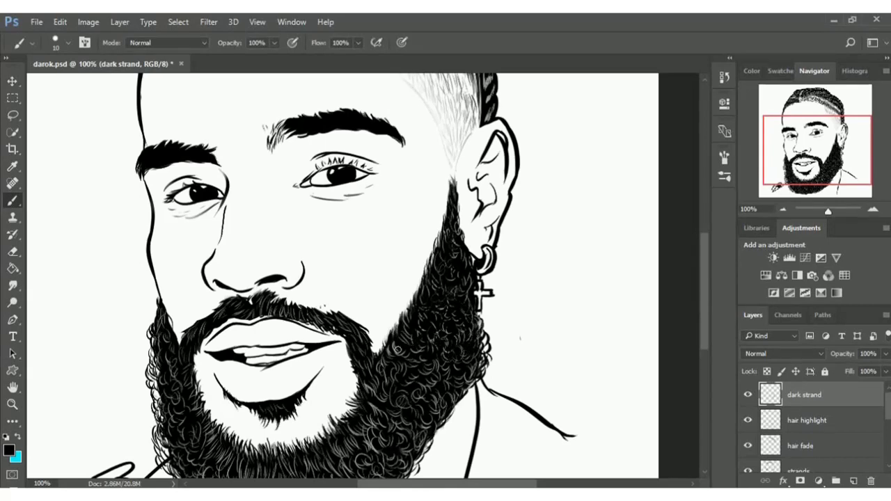
Brush near-black curl strokes along the lower beard on the dark strand layer
drag(397, 346, 403, 361)
drag(706, 311, 708, 337)
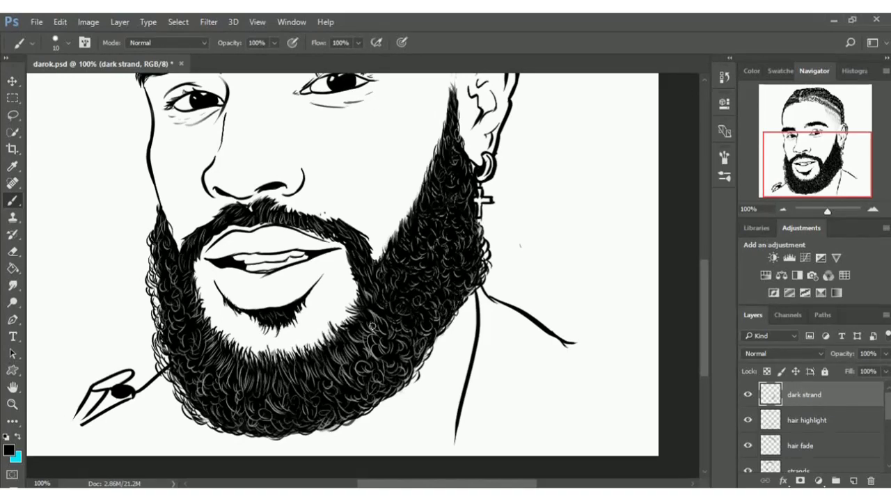
drag(380, 334, 381, 330)
mouse_move(358, 335)
mouse_down()
mouse_move(341, 383)
mouse_move(307, 384)
mouse_move(369, 394)
mouse_up()
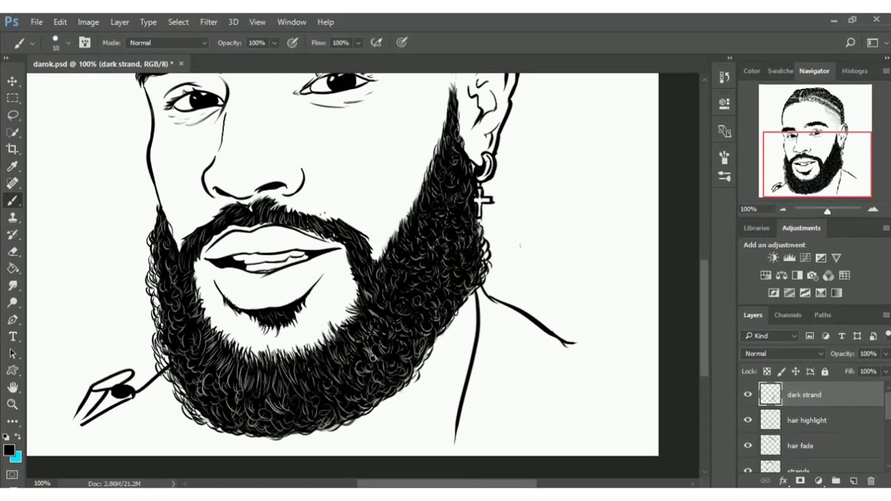
drag(382, 367, 381, 387)
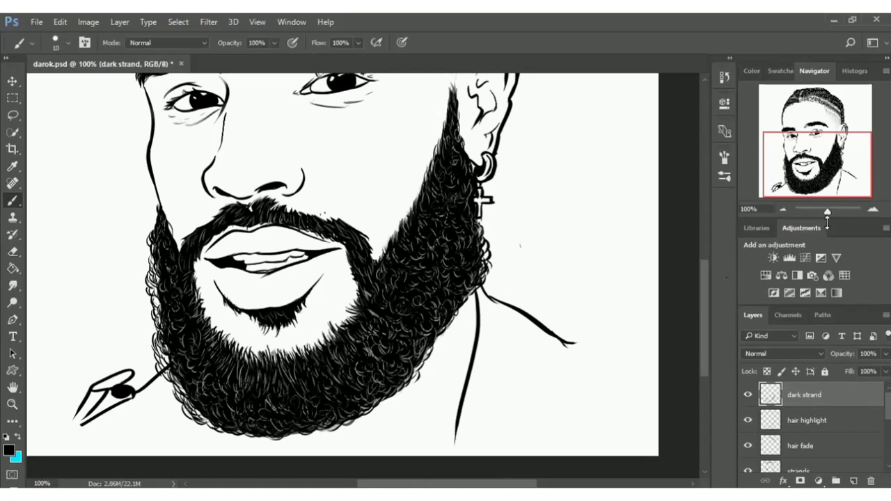
drag(828, 211, 823, 213)
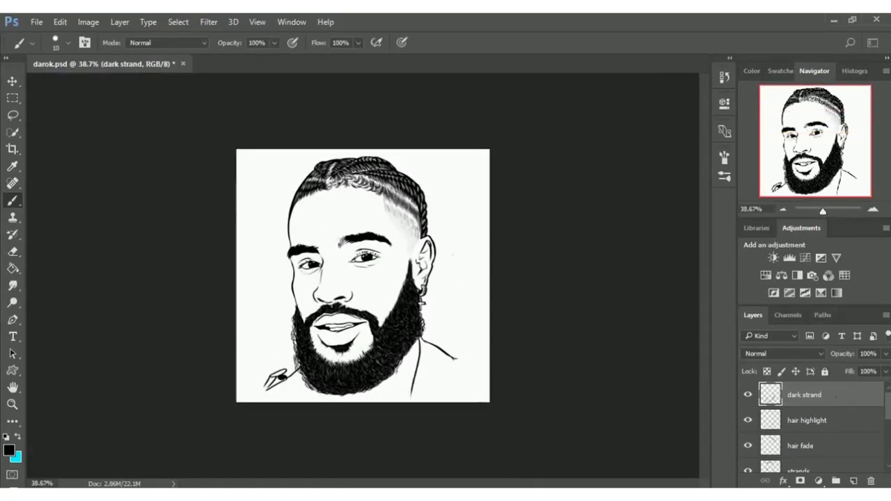
click(825, 421)
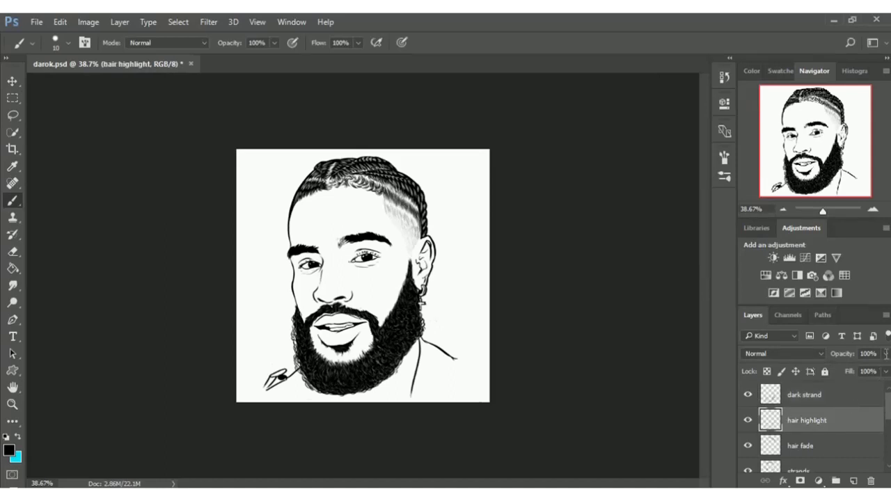
click(885, 354)
drag(882, 370, 874, 374)
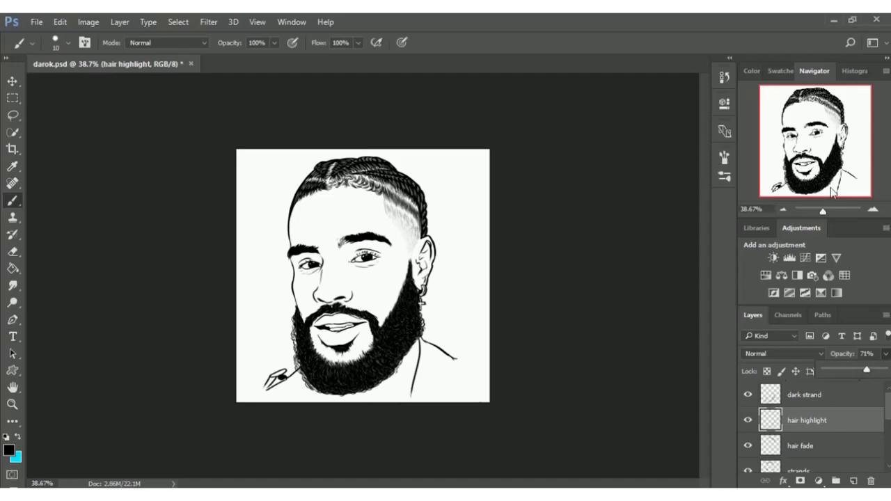
click(828, 210)
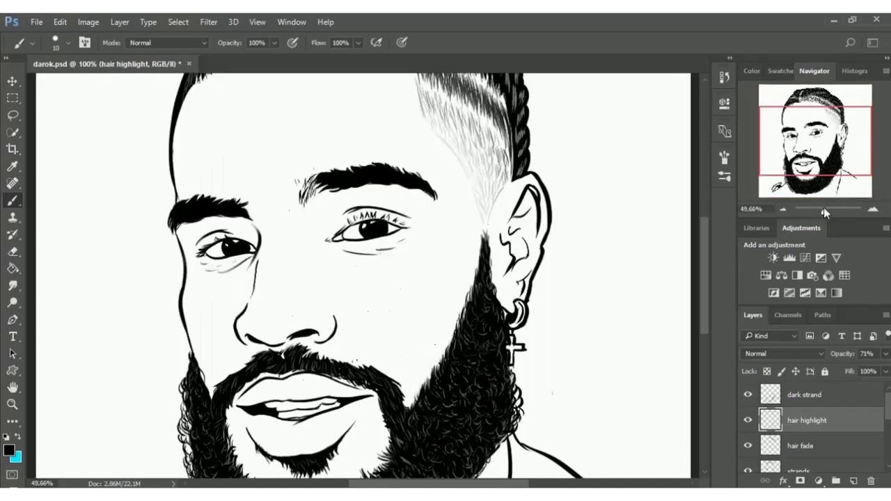
drag(827, 208, 824, 209)
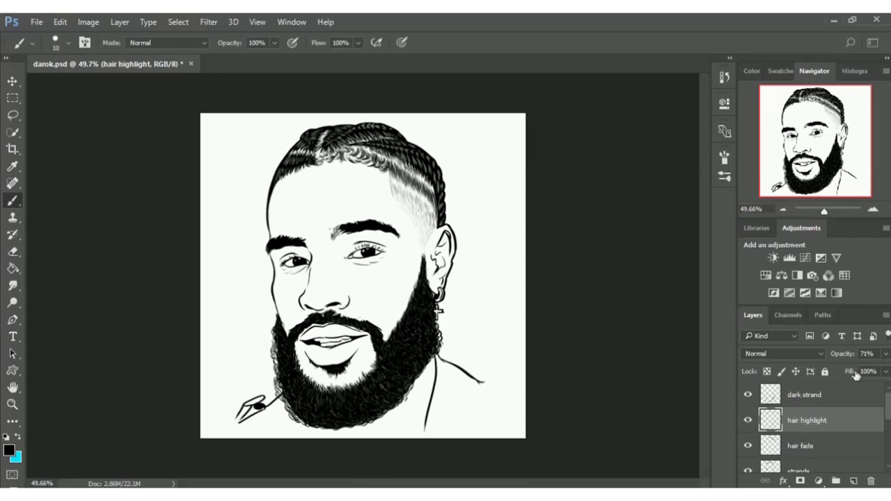
click(885, 353)
drag(870, 370, 873, 372)
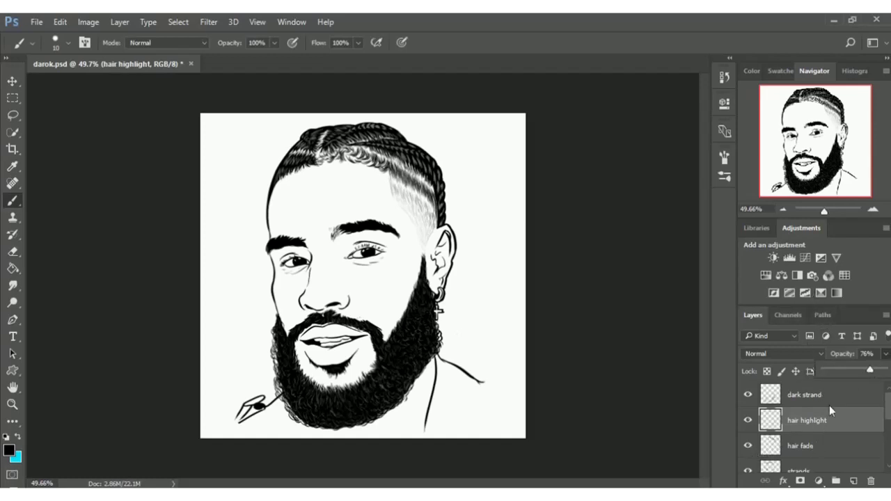
drag(869, 369, 886, 370)
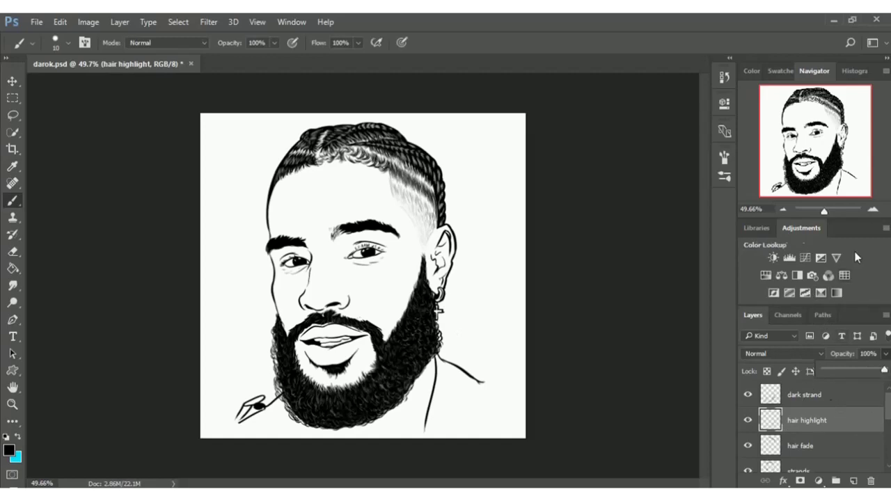
key(ctrl+1)
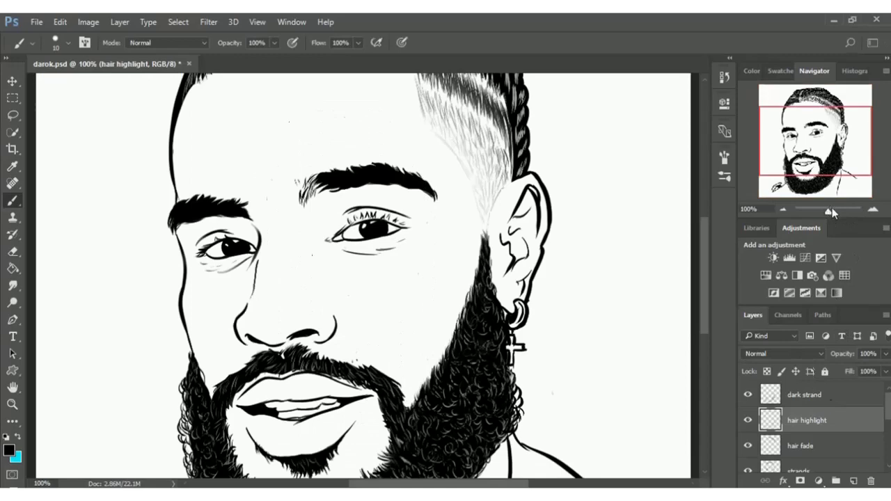
drag(831, 209, 834, 212)
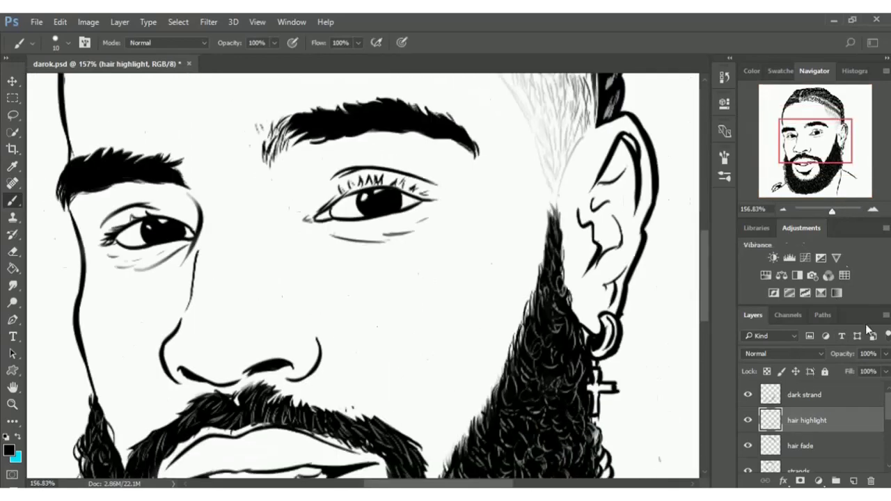
drag(886, 415, 888, 462)
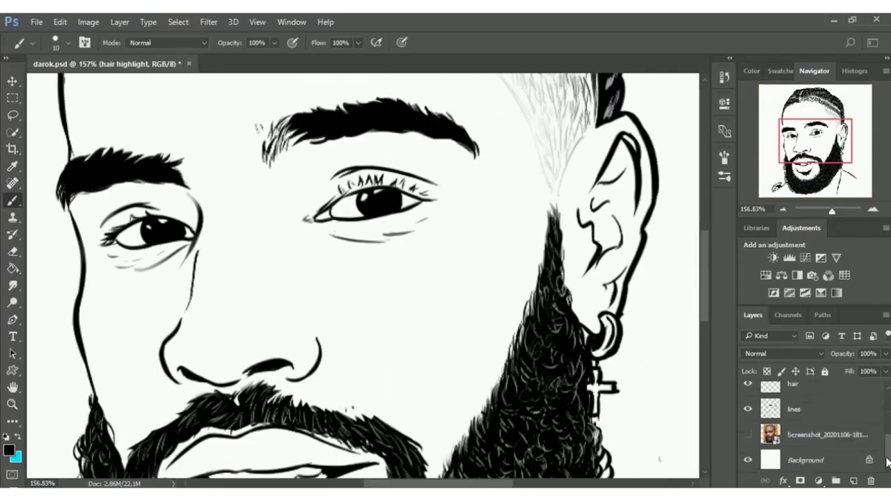
Show the reference photo, hide the black outline layer, and zoom in on the eyebrows
click(747, 435)
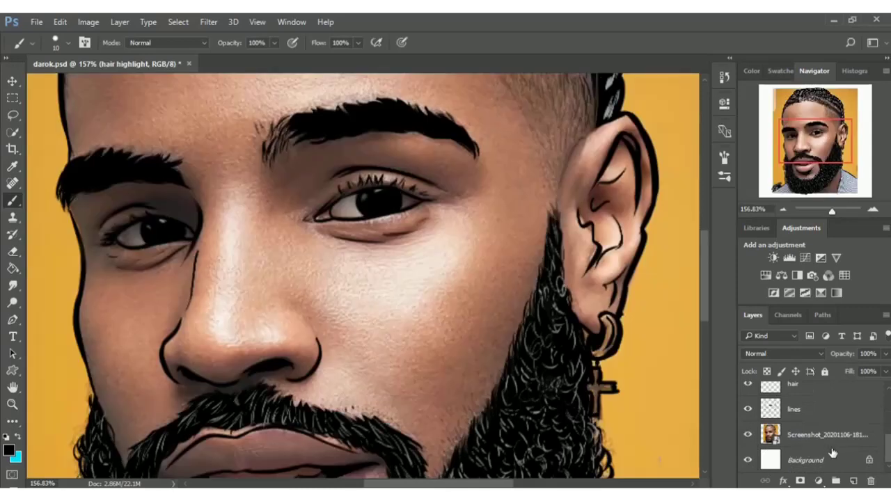
click(748, 411)
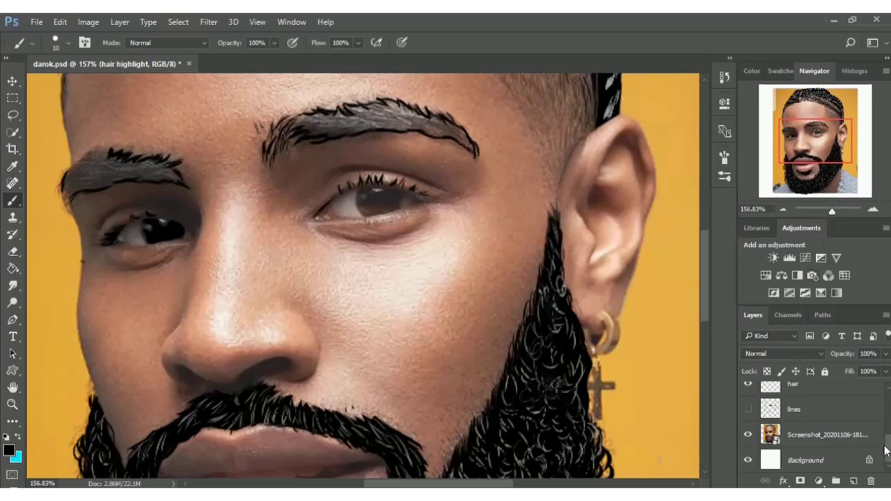
mouse_move(887, 452)
mouse_down()
mouse_move(887, 410)
mouse_move(887, 463)
mouse_up()
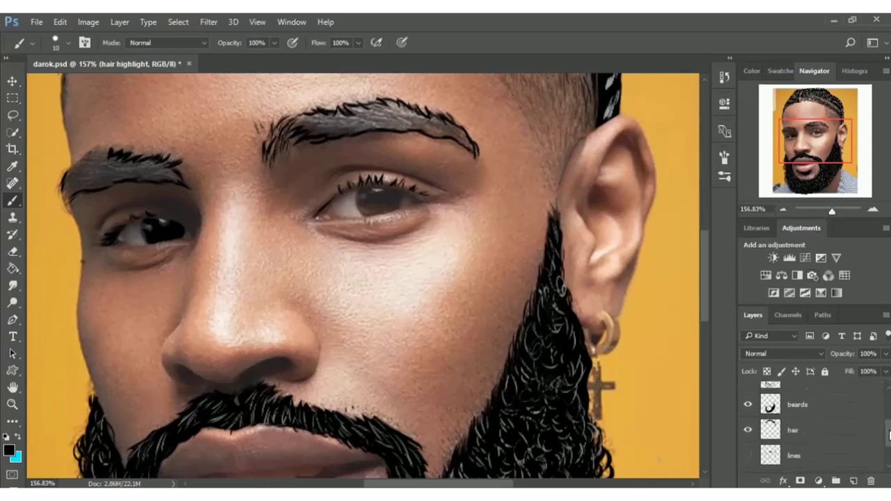
drag(834, 214, 835, 213)
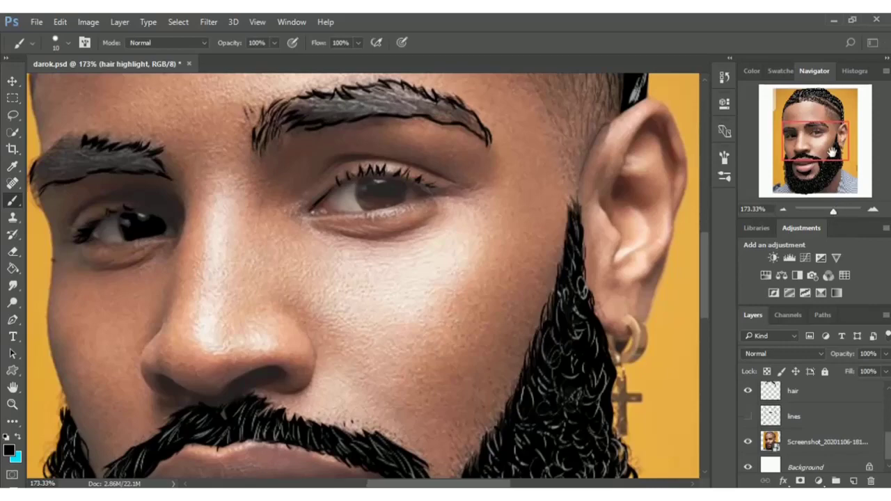
drag(832, 158, 830, 146)
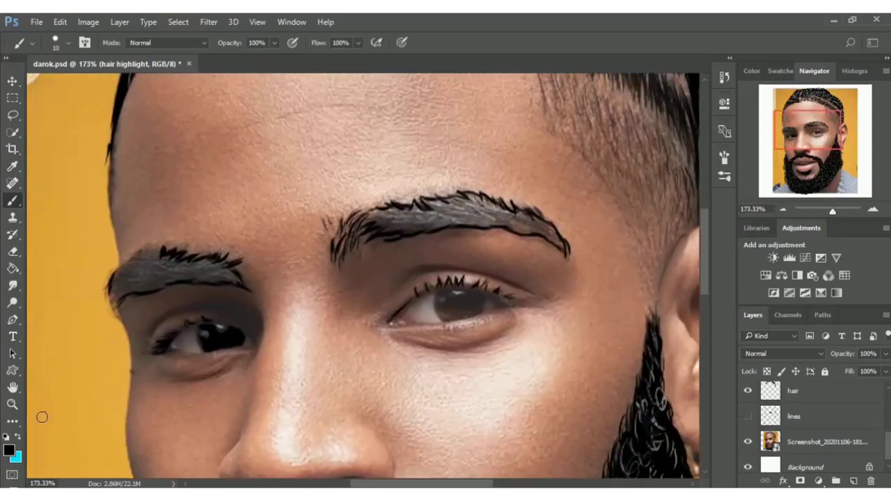
Set the foreground colour to mid grey 716f70 sampled from the eyebrow hair
click(9, 450)
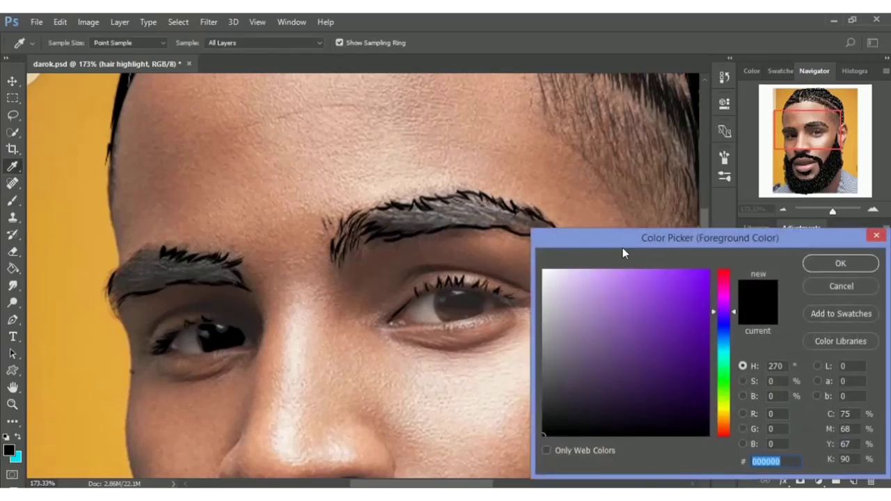
drag(622, 247, 701, 242)
drag(622, 359, 605, 377)
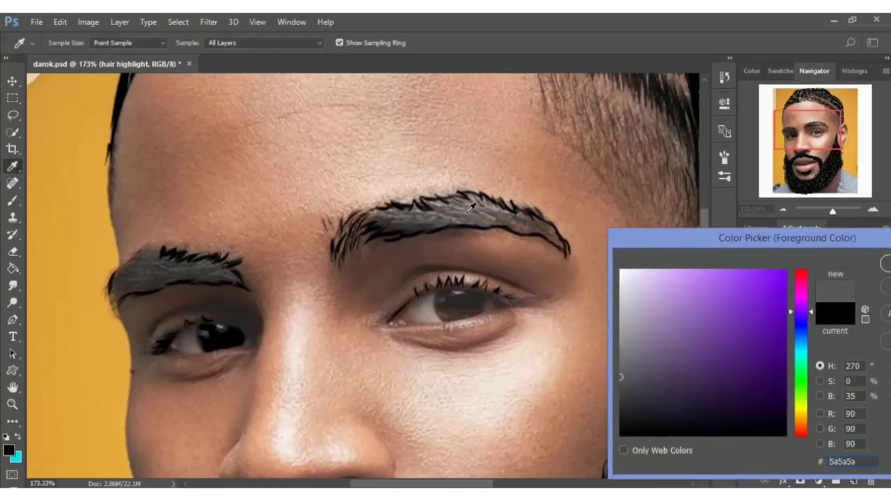
click(471, 208)
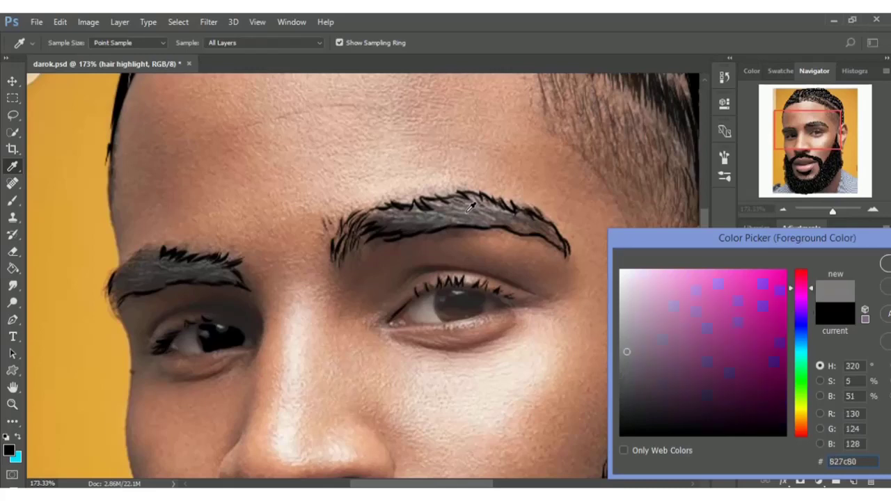
click(620, 369)
drag(621, 363, 622, 362)
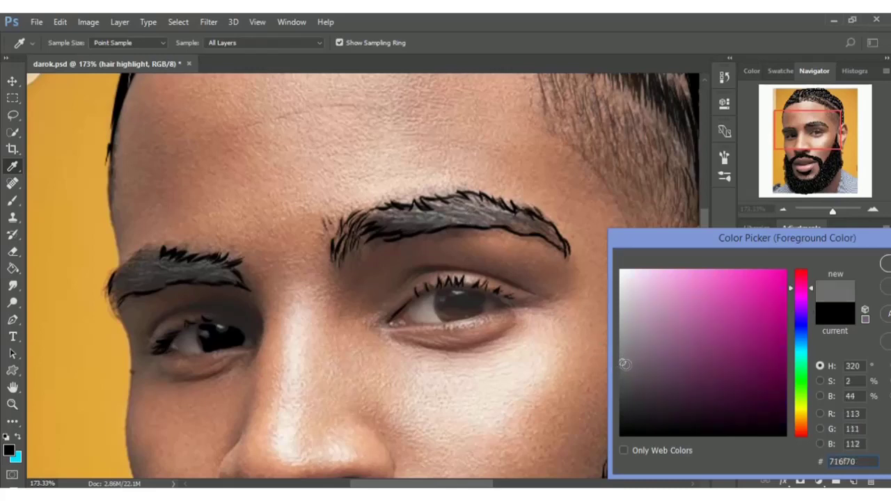
drag(737, 240, 668, 233)
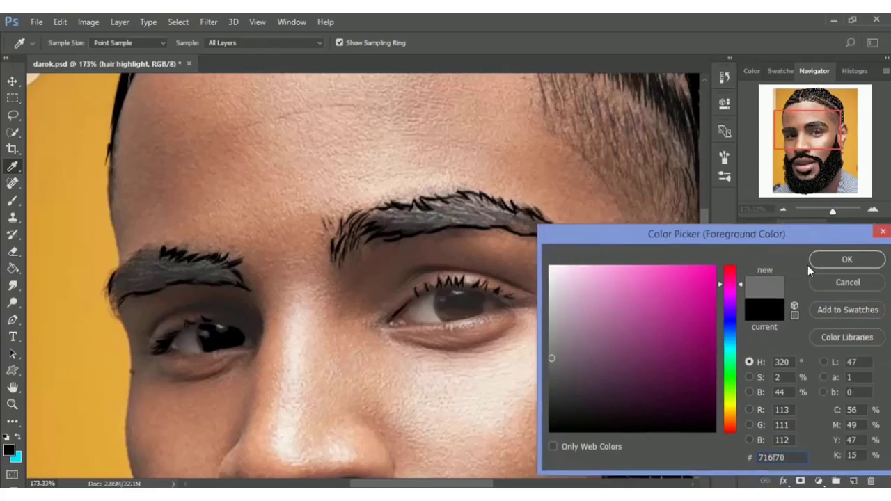
click(819, 260)
key(b)
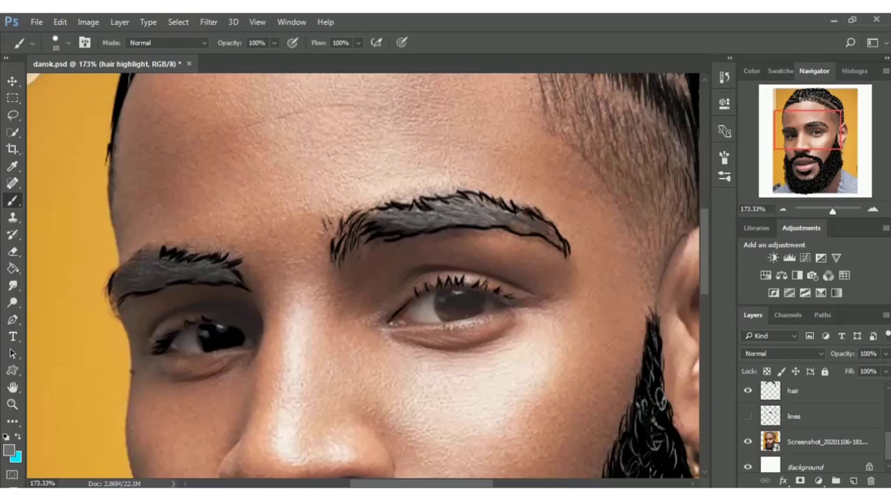
Paint grey hair highlights across the left eyebrow, with the black line art shown again
drag(130, 279, 143, 284)
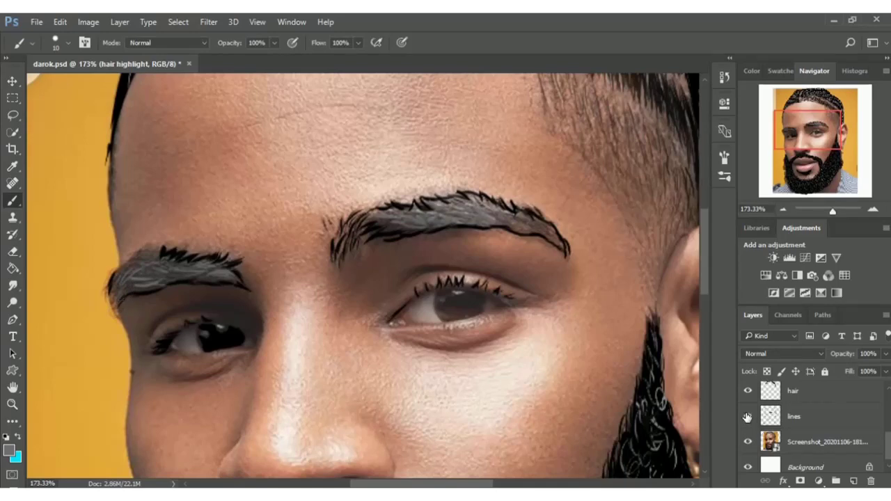
click(748, 416)
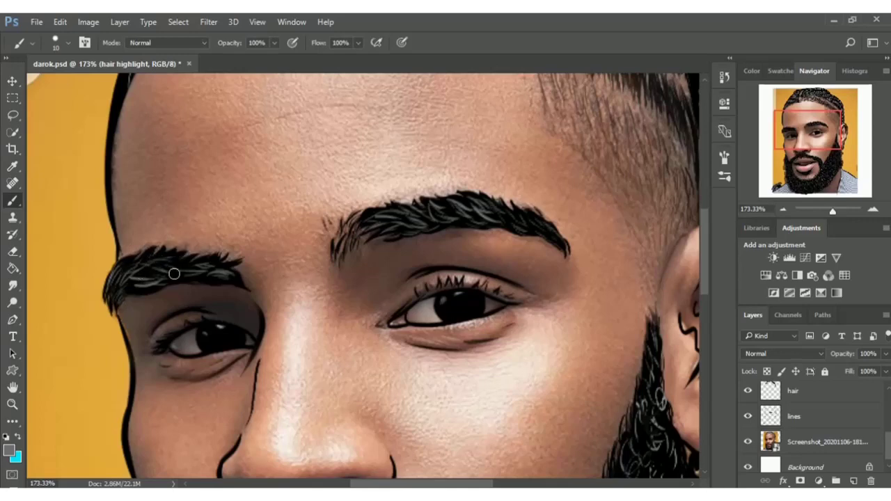
drag(147, 279, 174, 269)
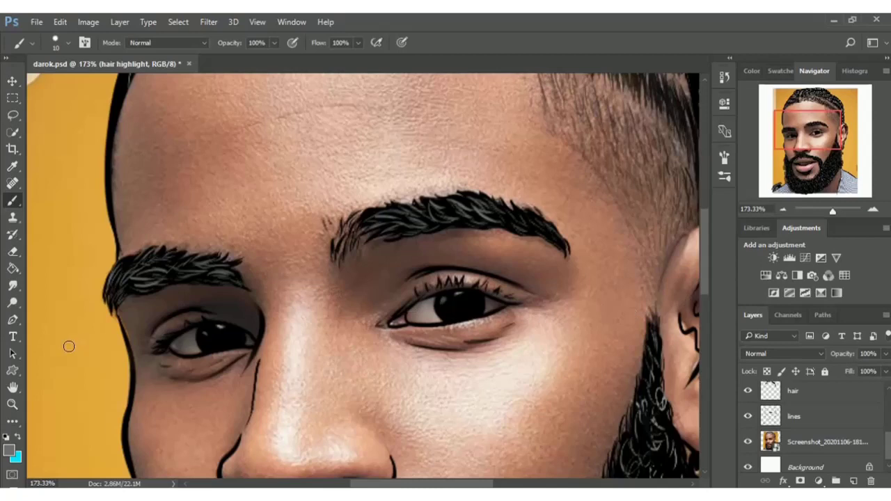
click(12, 251)
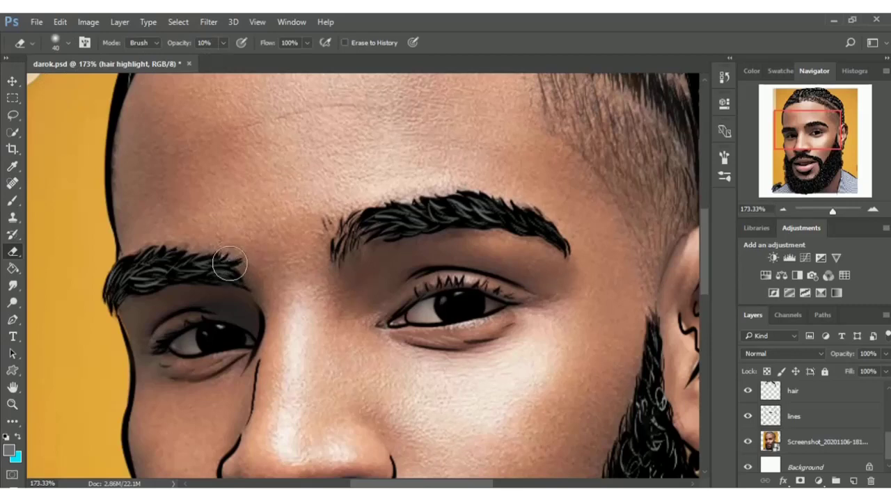
Fade the grey highlights on the left and right eyebrows with the 10% Eraser
mouse_move(230, 263)
mouse_down()
mouse_move(123, 291)
mouse_move(154, 269)
mouse_up()
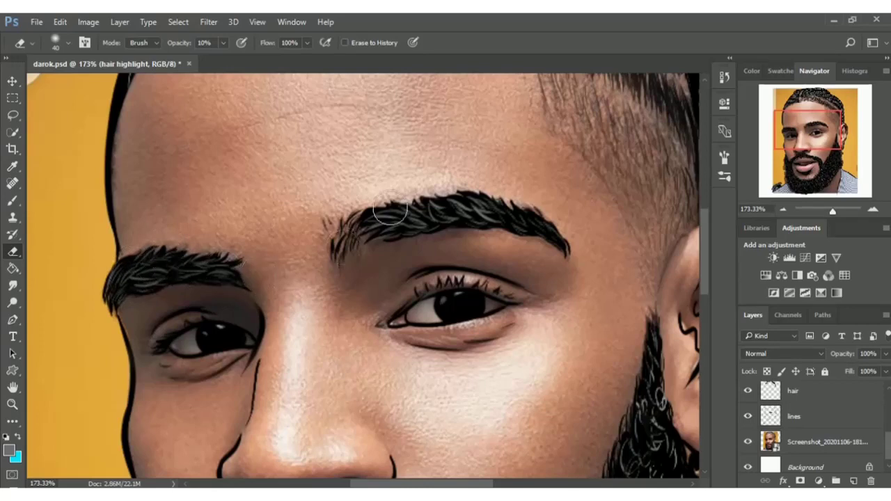
mouse_move(350, 239)
mouse_down()
mouse_move(458, 204)
mouse_move(499, 215)
mouse_move(441, 205)
mouse_move(383, 223)
mouse_move(536, 233)
mouse_move(570, 246)
mouse_move(519, 213)
mouse_move(469, 206)
mouse_move(384, 223)
mouse_move(494, 210)
mouse_move(542, 232)
mouse_move(397, 211)
mouse_move(151, 280)
mouse_move(165, 257)
mouse_move(288, 277)
mouse_up()
drag(832, 211, 824, 210)
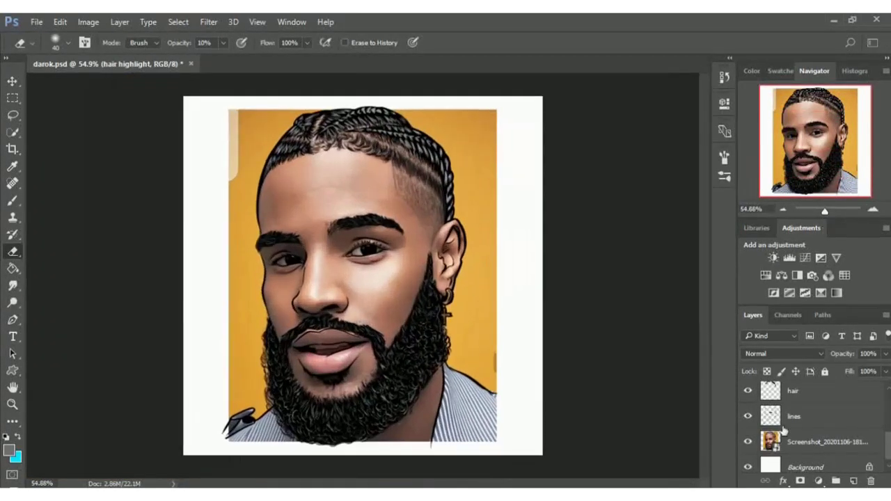
Hide the reference photo and set the hair highlight layer to 70% opacity
click(748, 441)
drag(887, 449, 888, 432)
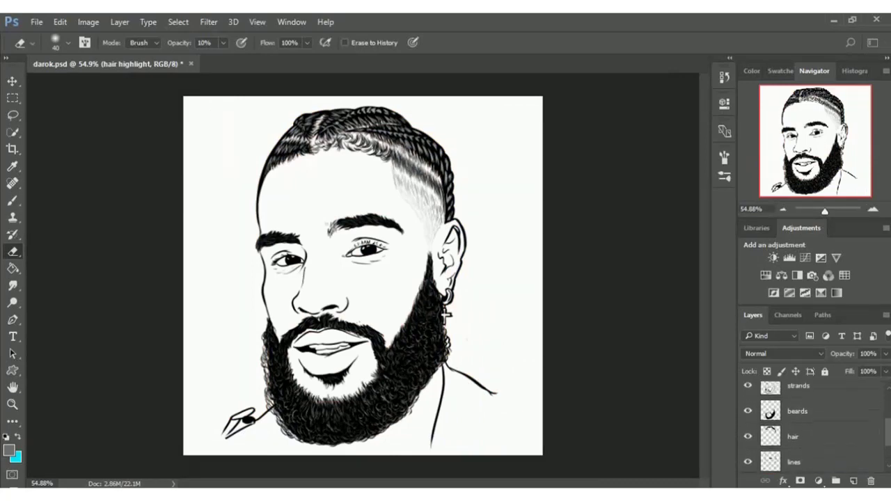
drag(888, 431, 886, 407)
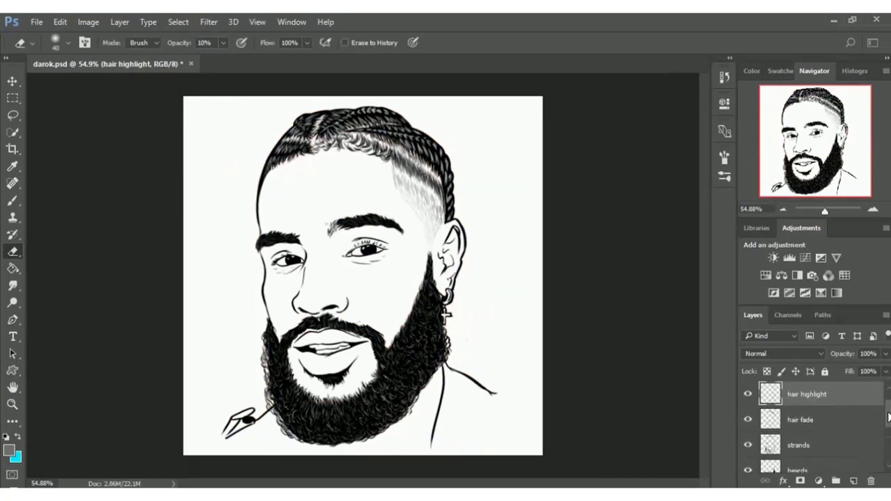
click(886, 355)
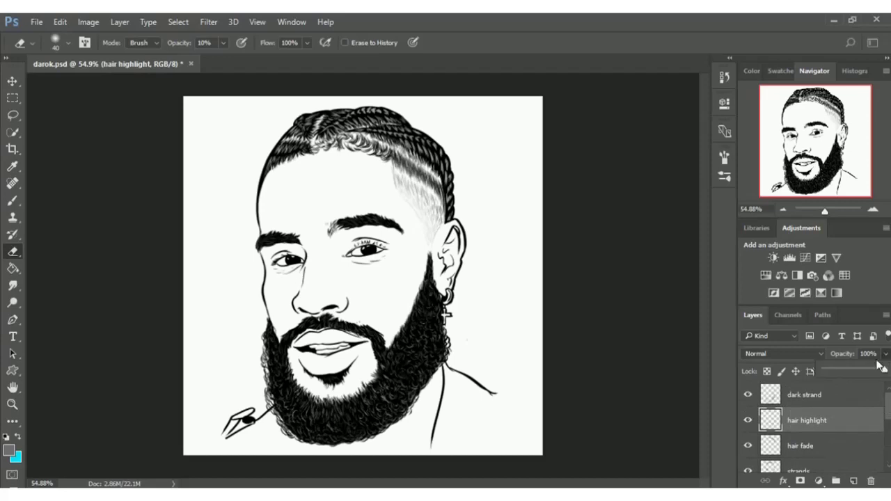
drag(875, 372, 871, 373)
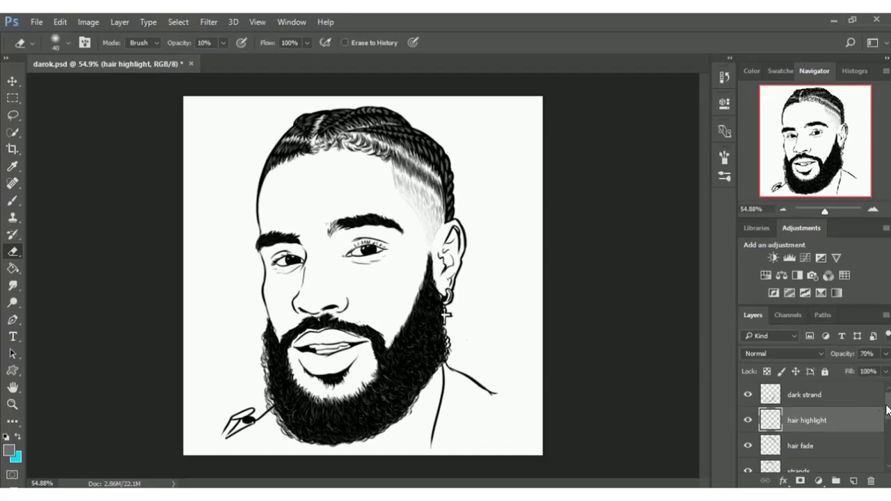
scroll(847, 445, down, 3)
scroll(847, 445, down, 2)
scroll(847, 445, down, 2)
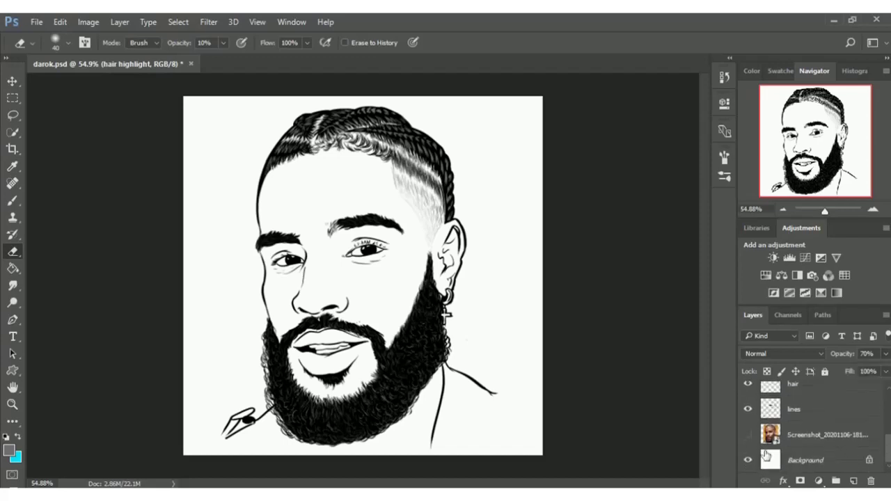
Show the reference photo layer again at 100% opacity
click(747, 435)
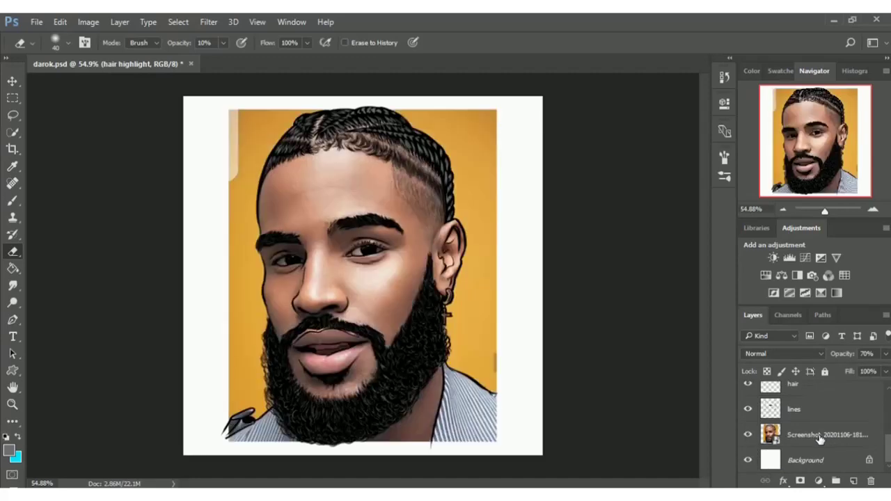
click(821, 437)
click(884, 354)
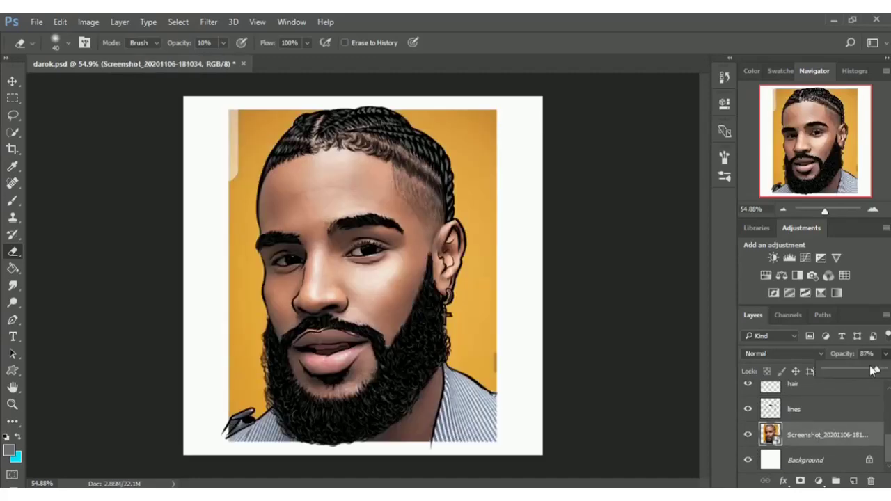
drag(876, 373, 886, 370)
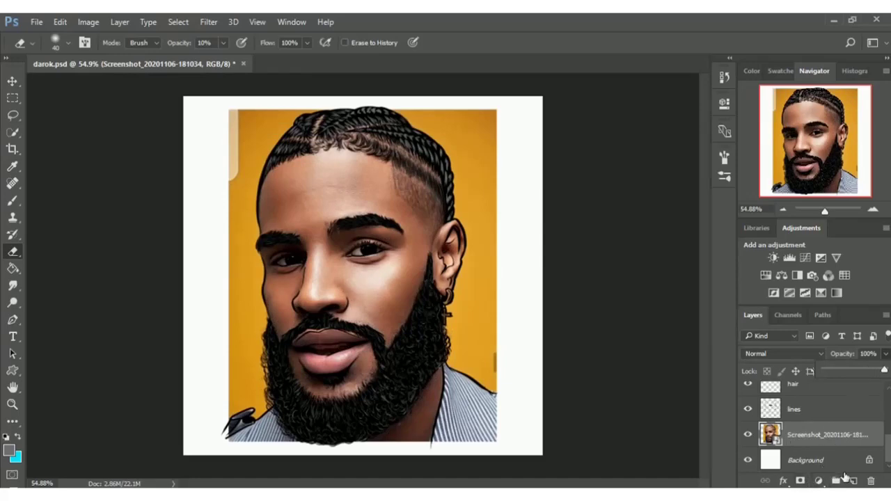
Add a new empty layer named 'sin color' above the reference photo
click(853, 481)
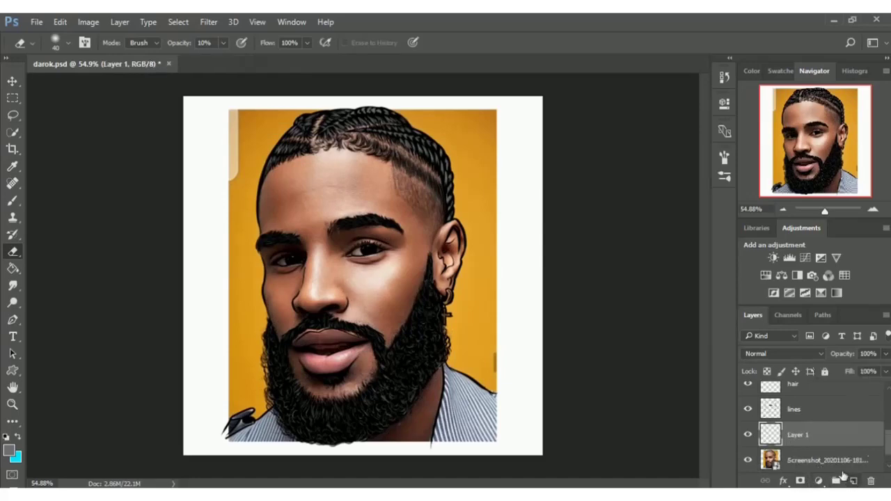
double_click(797, 435)
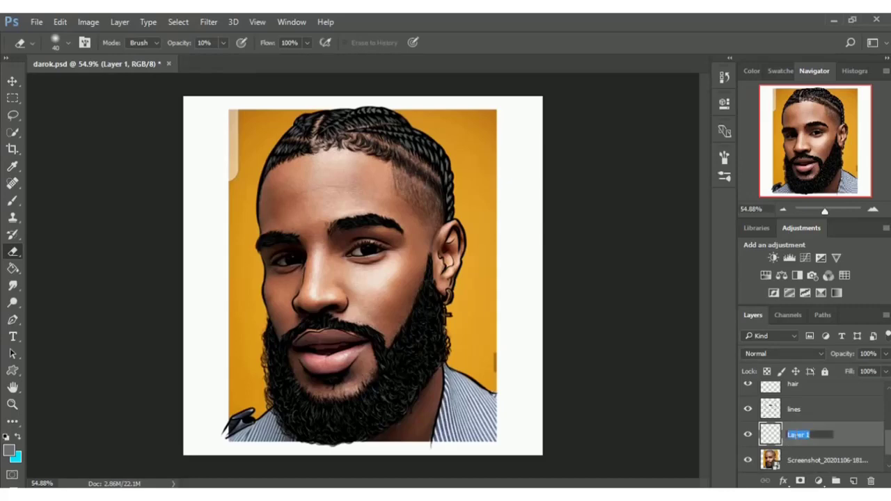
text(k)
key(Return)
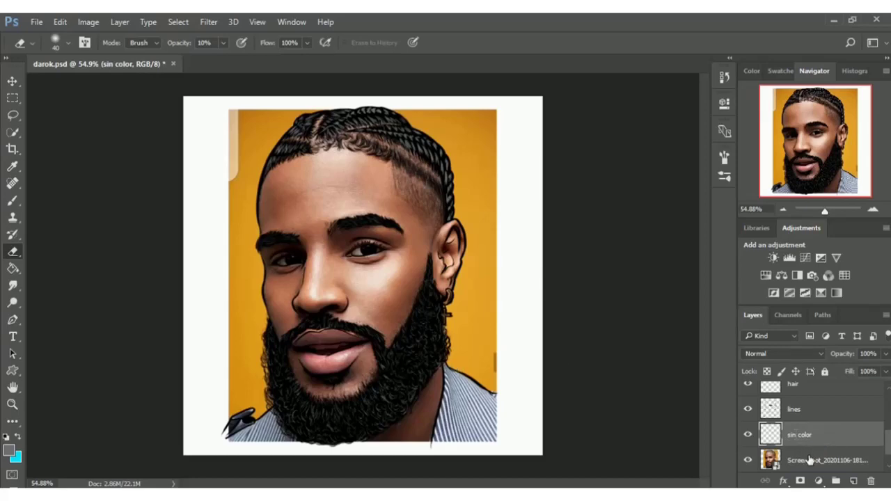
click(810, 460)
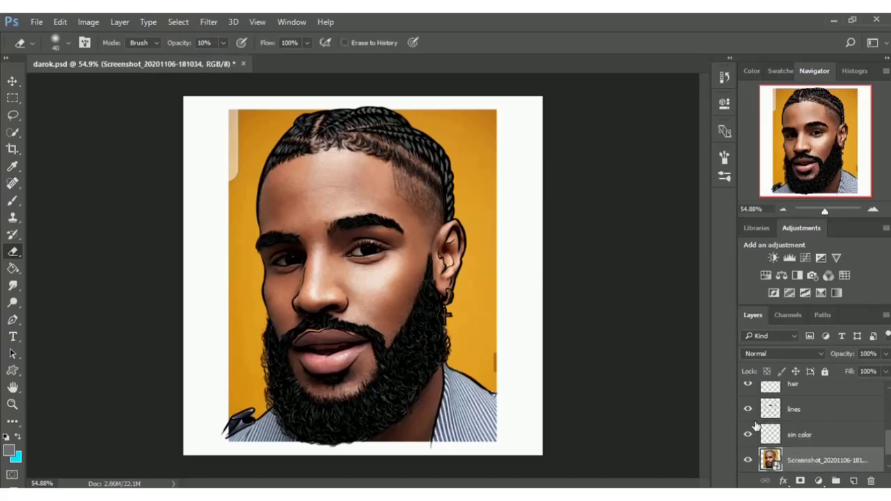
Resample the photo's forehead and cheek until the foreground colour is ab654b, then confirm it
click(10, 451)
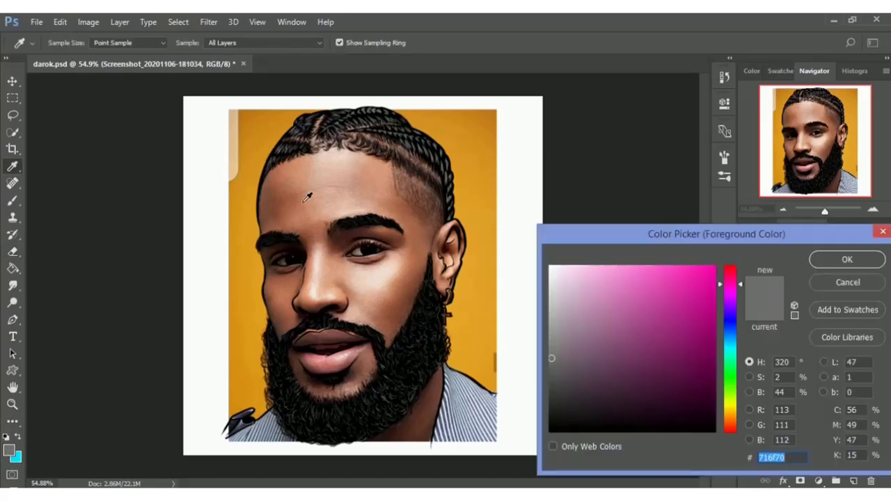
click(302, 202)
click(320, 207)
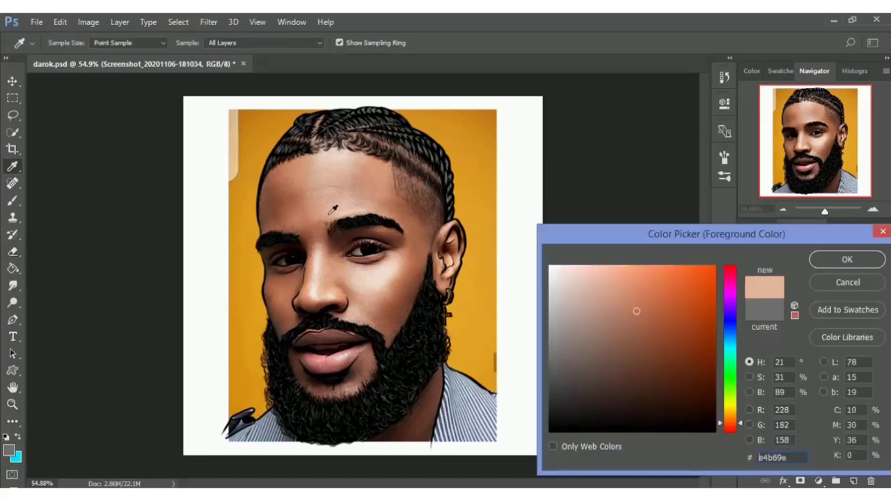
click(317, 232)
click(314, 216)
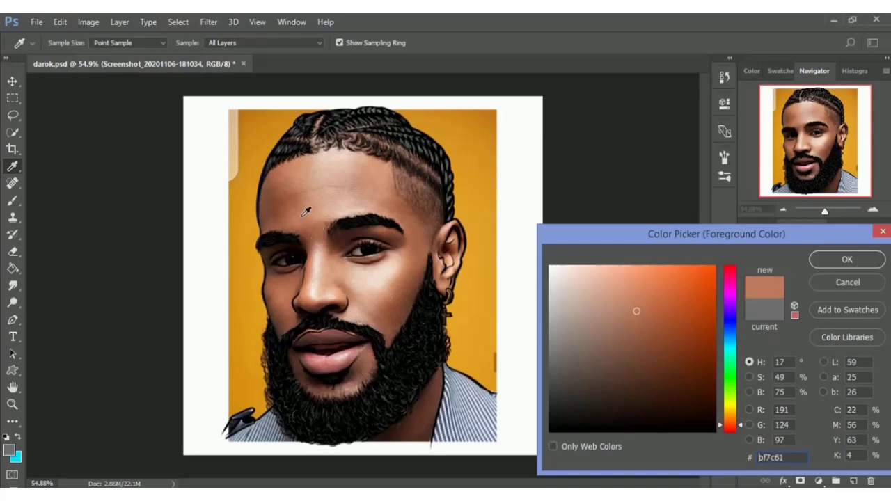
click(299, 203)
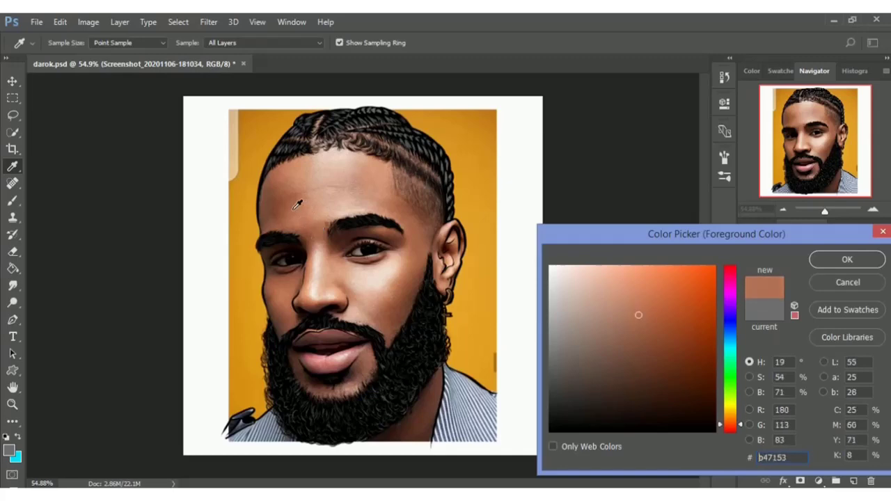
click(337, 266)
click(355, 279)
click(369, 285)
click(393, 302)
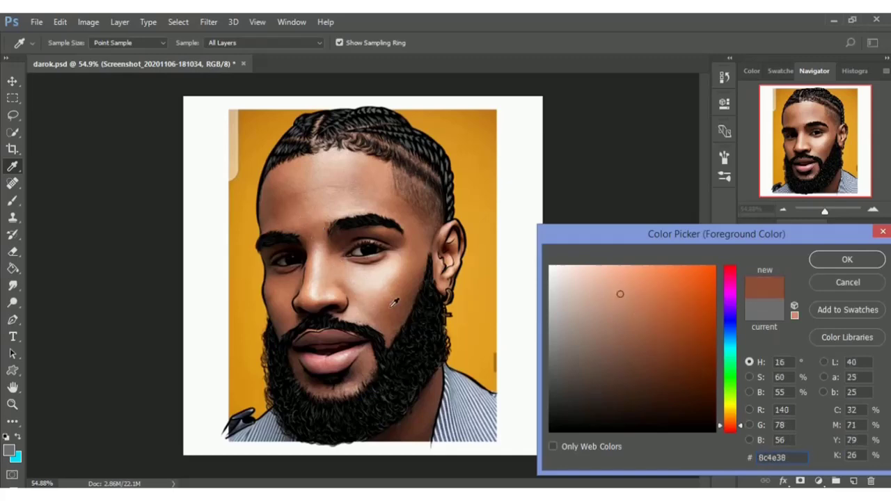
click(397, 297)
click(396, 294)
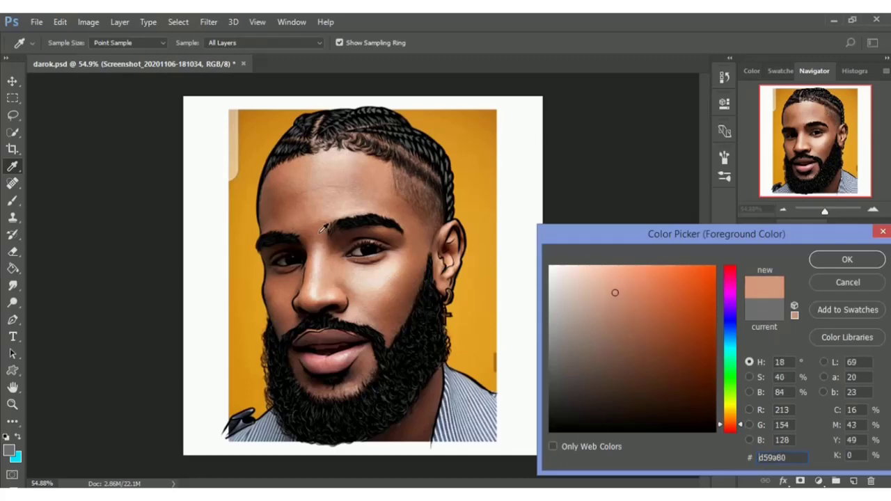
click(287, 174)
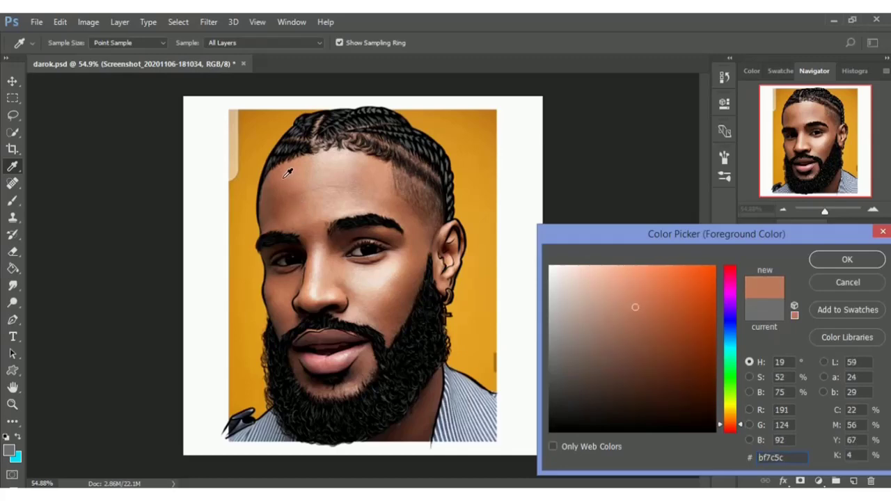
click(286, 172)
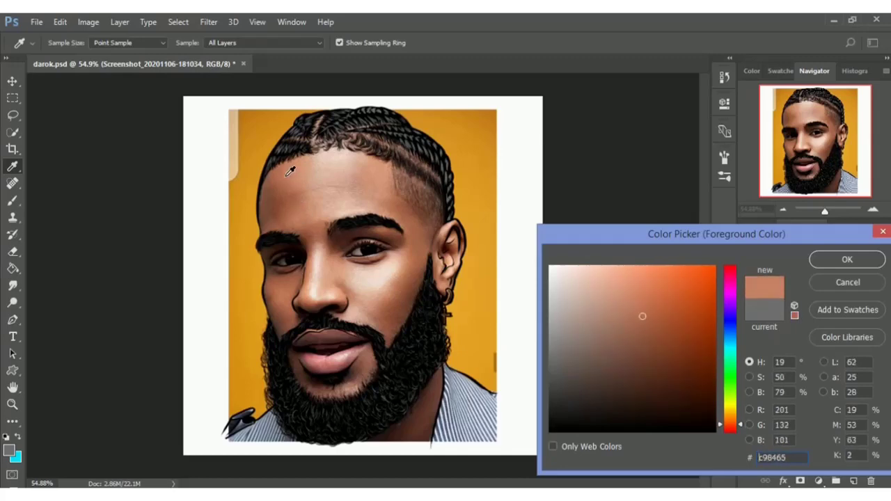
click(288, 173)
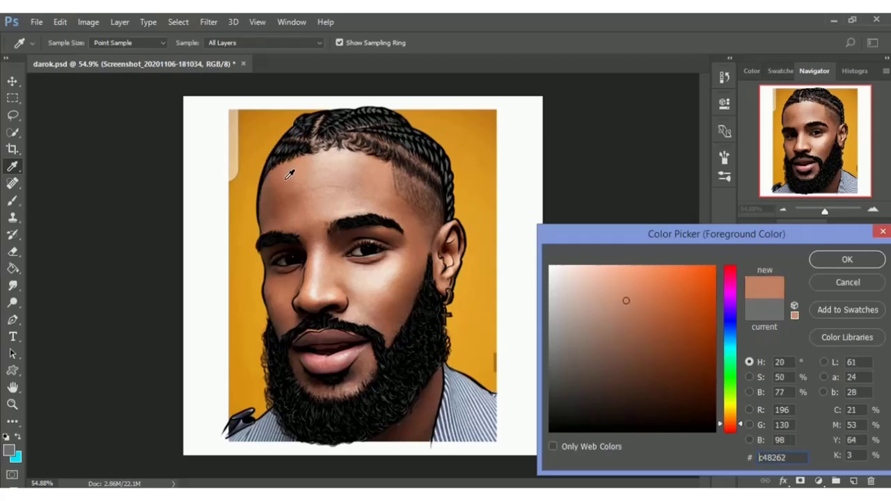
click(293, 197)
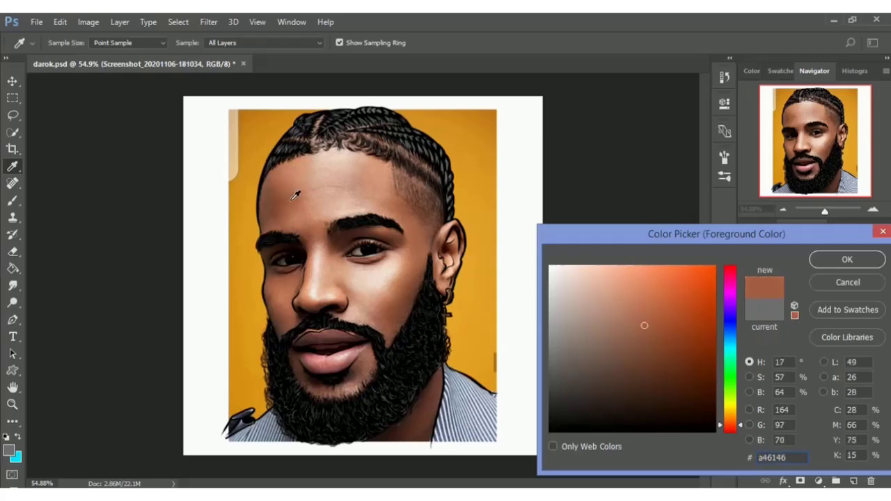
click(295, 193)
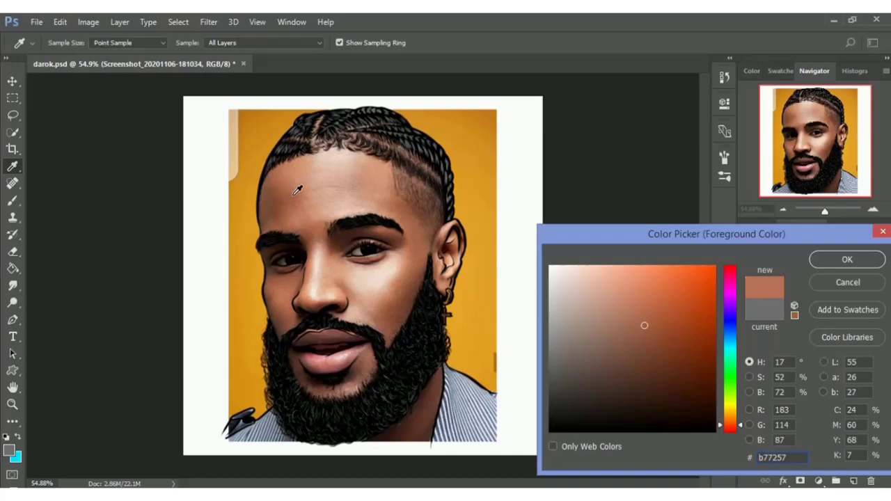
click(296, 189)
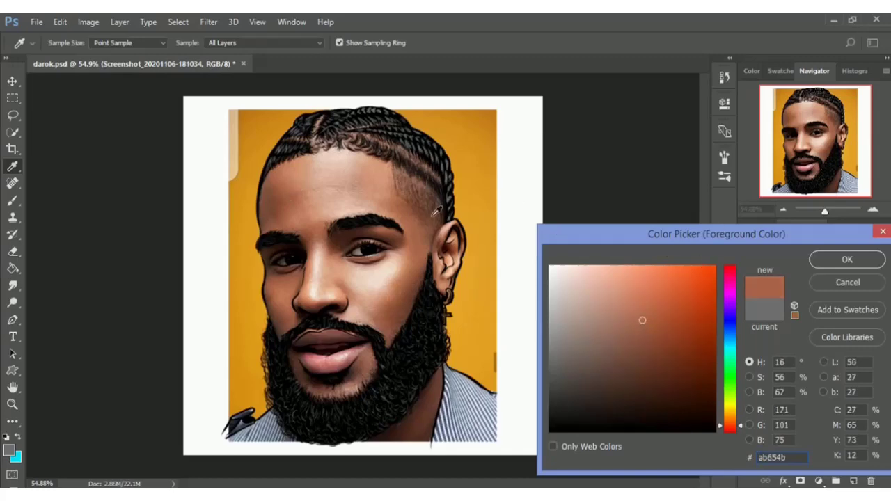
click(847, 260)
Hide the Screenshot reference layer and make the sin color layer active for Pen drawing
key(e)
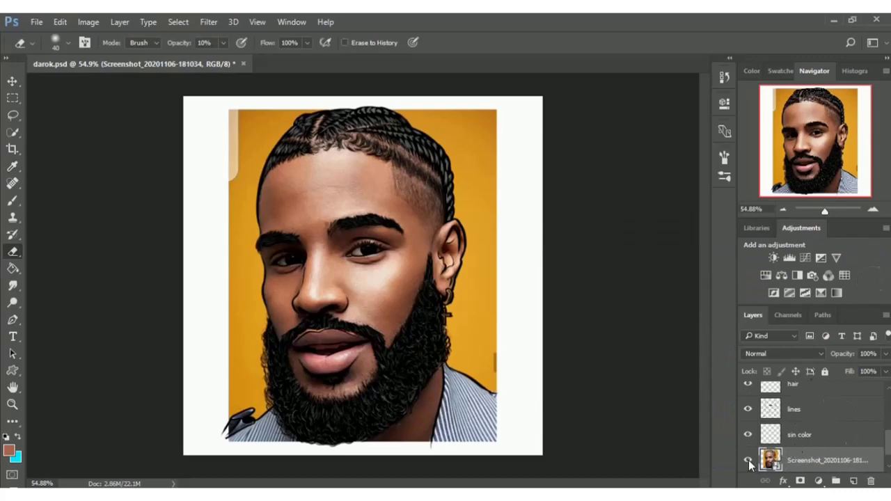
click(748, 460)
click(814, 434)
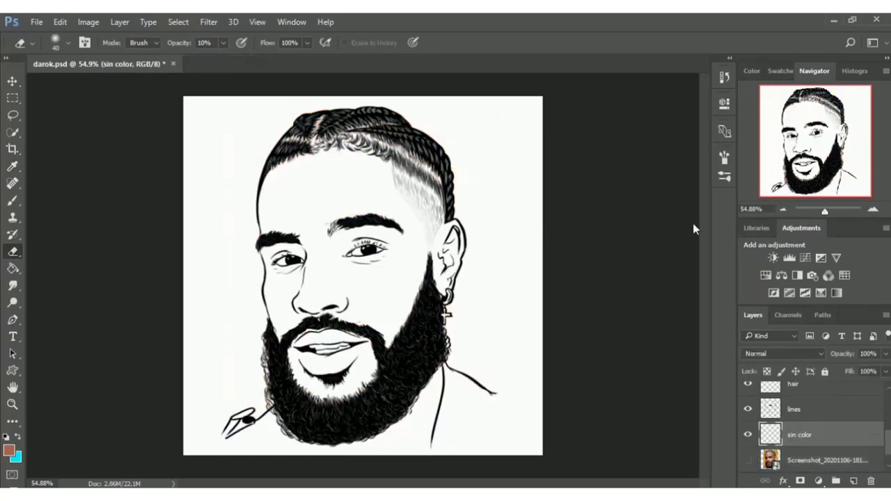
click(12, 320)
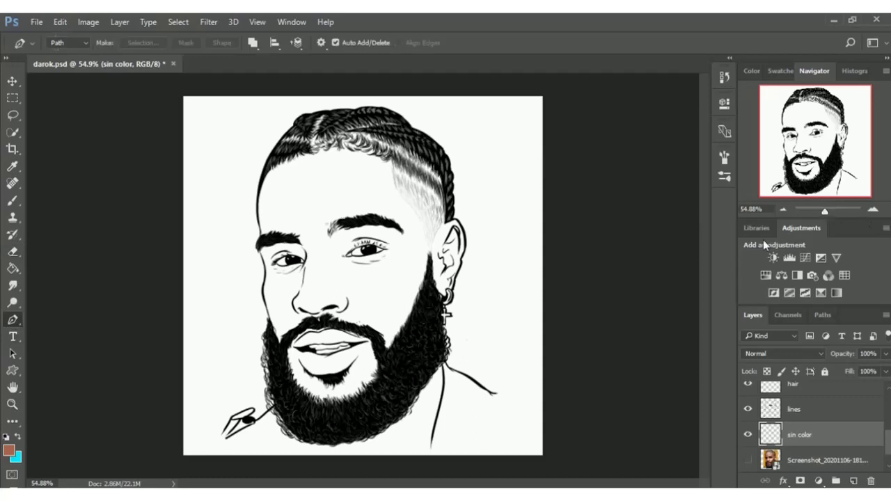
Trace a Pen path from the jaw along the beard's bottom and right edge to the earring
click(271, 357)
drag(305, 427, 329, 437)
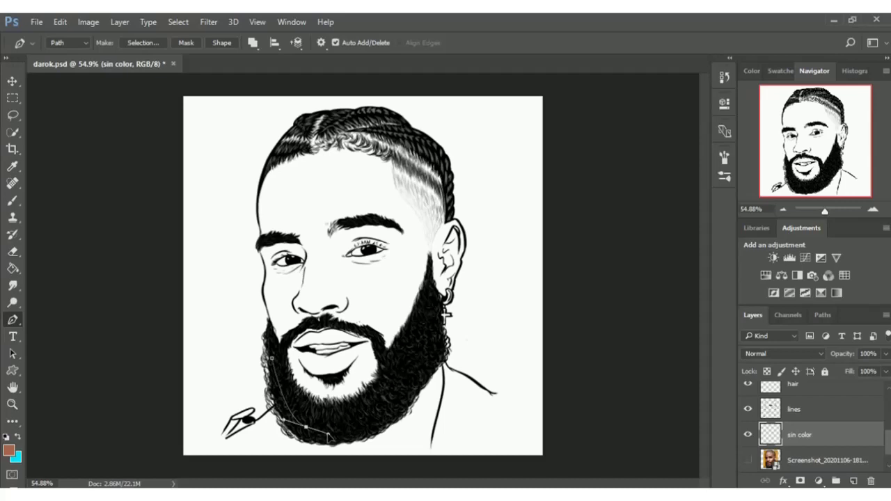
drag(420, 371, 431, 351)
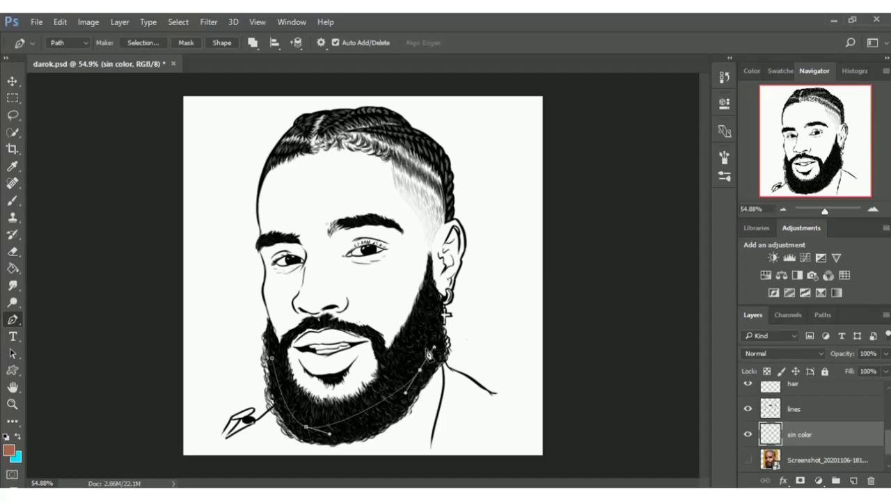
key(ctrl+z)
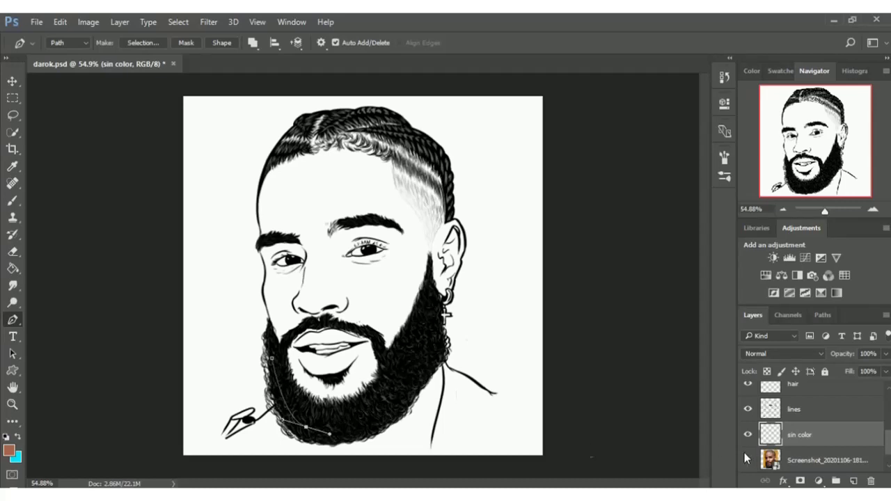
click(747, 462)
click(431, 439)
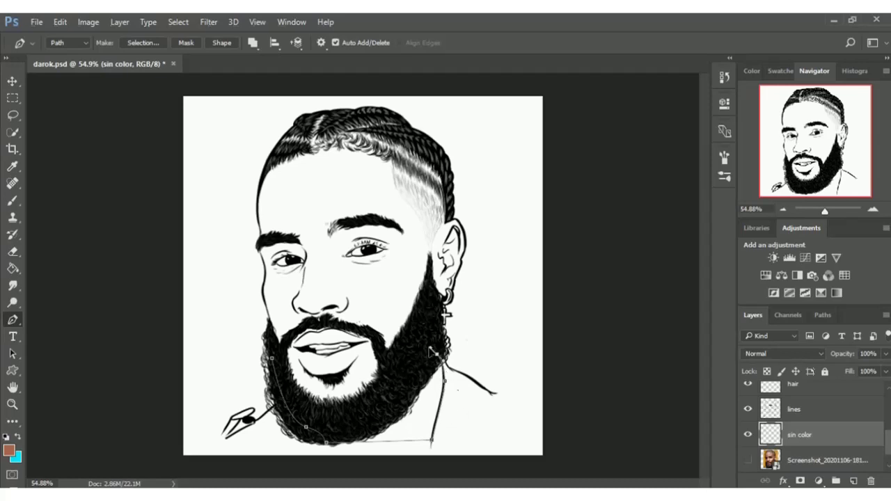
drag(434, 350, 431, 348)
drag(433, 307, 435, 302)
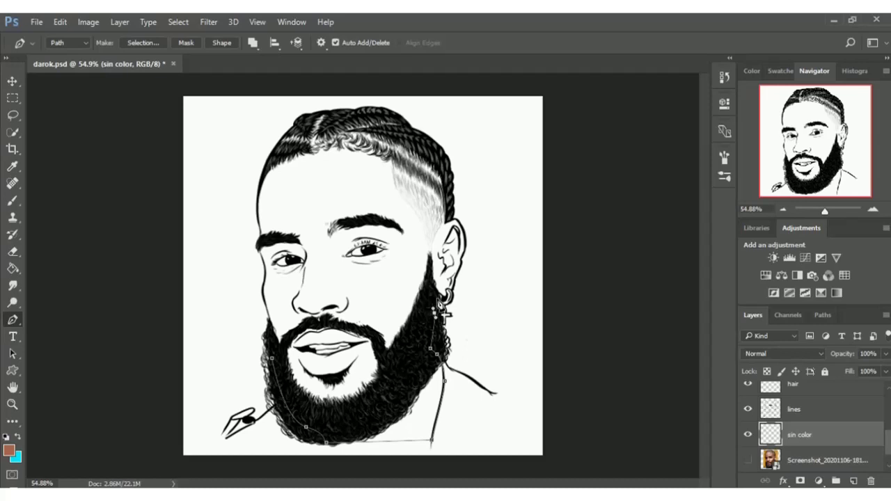
click(830, 209)
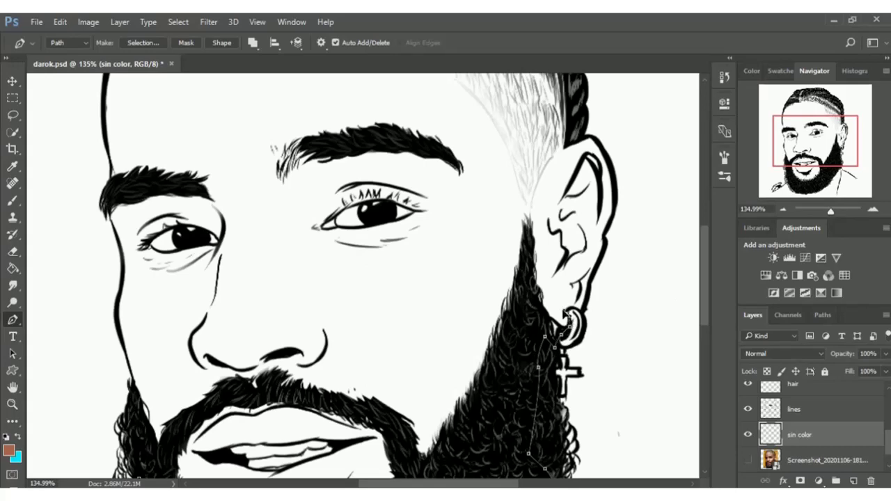
Break the curve at the earring anchor and add Pen points up the ear's outer edge
key(alt)
click(604, 248)
click(606, 244)
drag(604, 176, 584, 144)
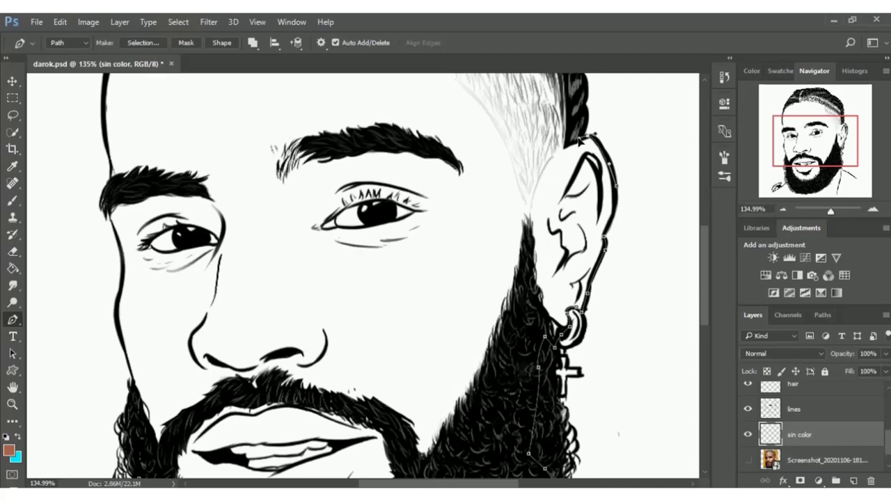
click(578, 139)
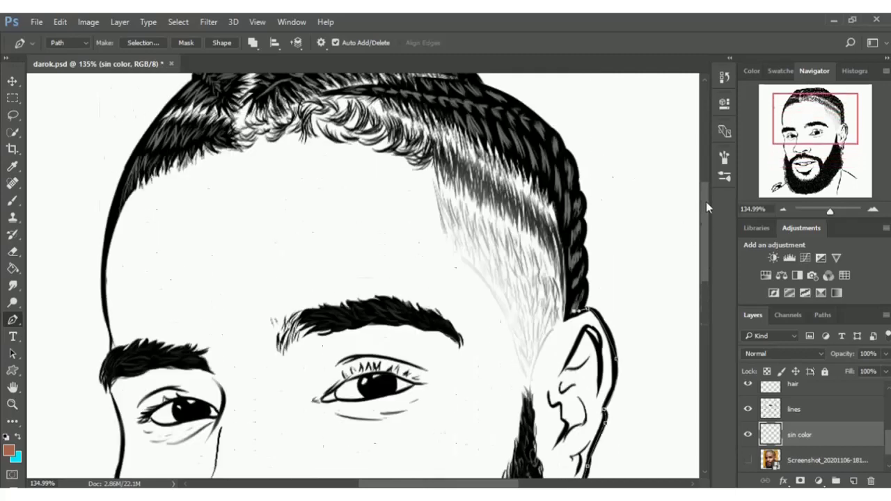
Curve the Pen path across the top of the hair and down the left hairline to the eyebrow
drag(705, 257, 705, 197)
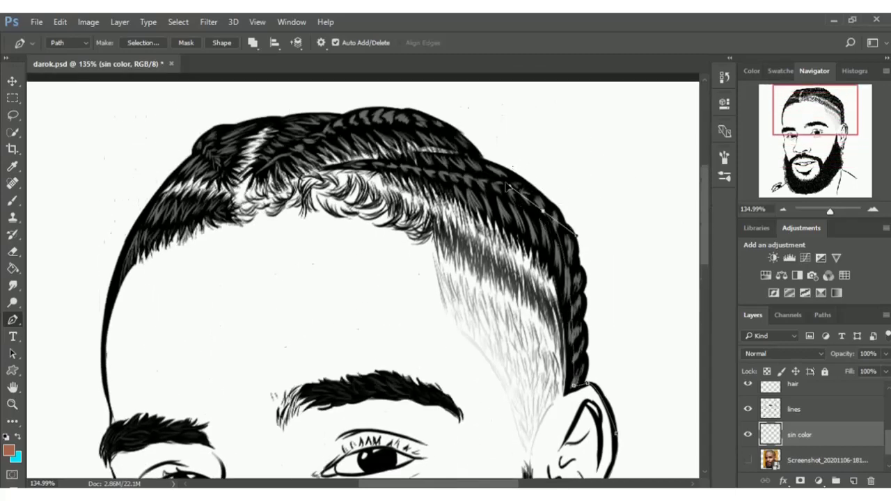
drag(544, 211, 597, 258)
alt+click(543, 210)
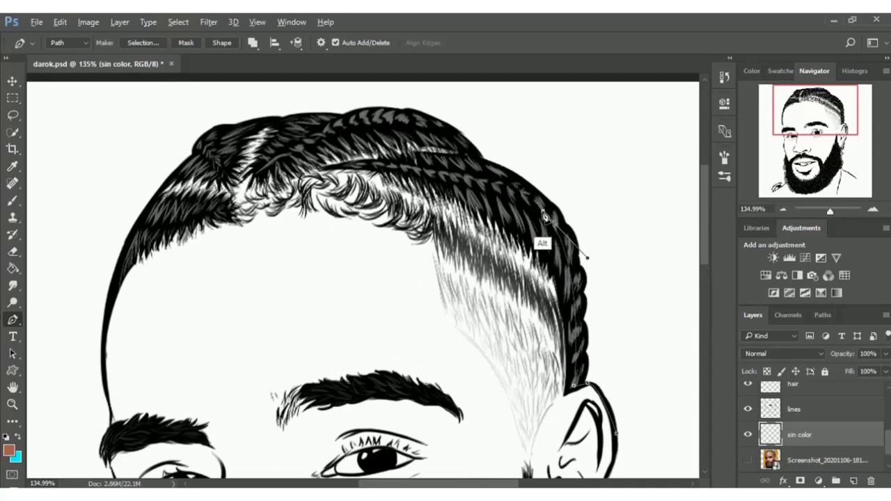
click(459, 147)
drag(305, 121, 225, 139)
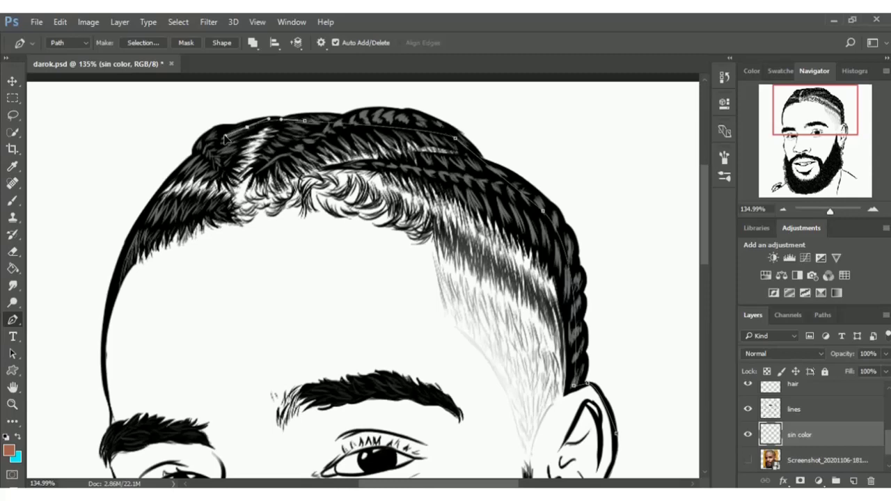
drag(154, 202, 129, 243)
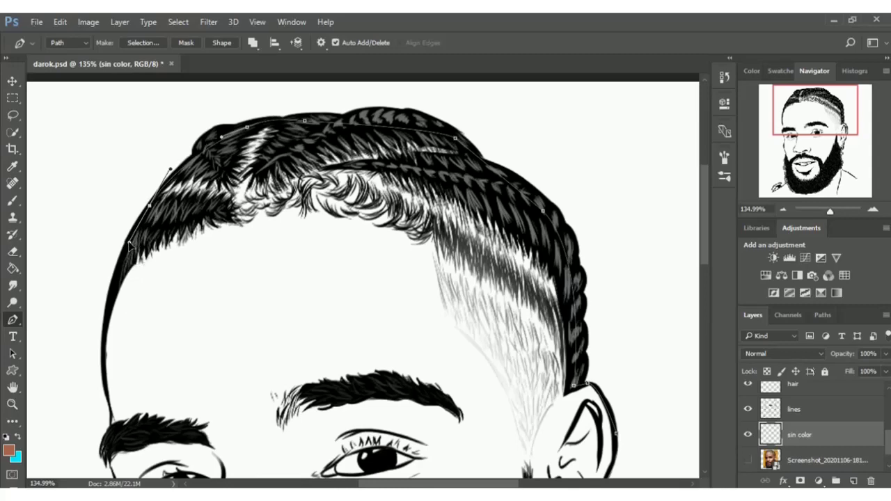
drag(107, 302, 105, 324)
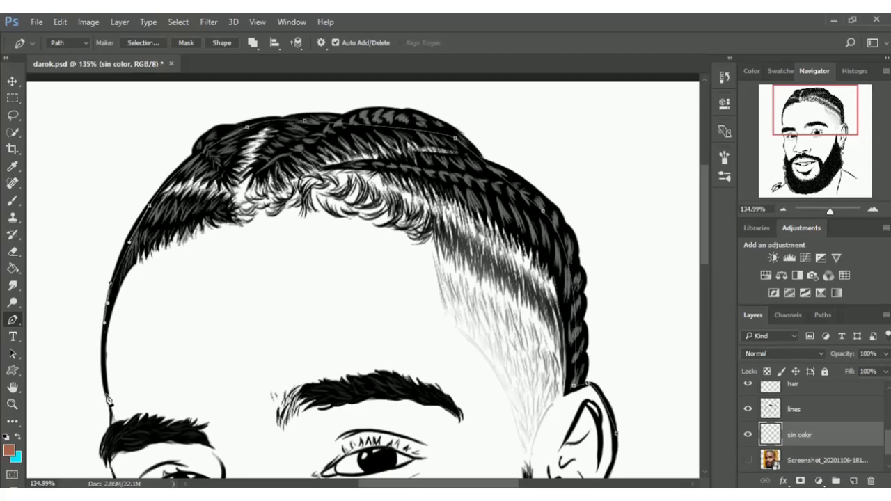
drag(108, 400, 119, 442)
Continue the path below the eyebrow, down the temple and along the left cheek
scroll(620, 222, down, 5)
scroll(620, 221, down, 1)
scroll(620, 222, down, 2)
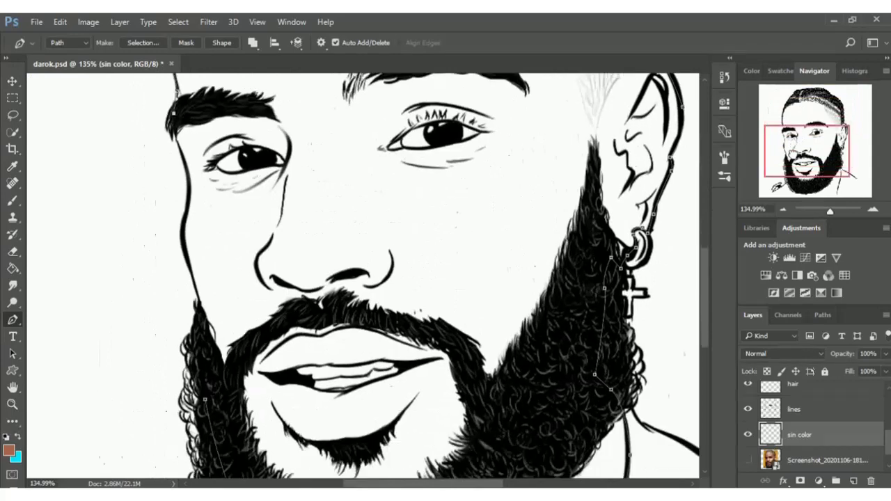
scroll(362, 278, up, 1)
scroll(361, 278, up, 1)
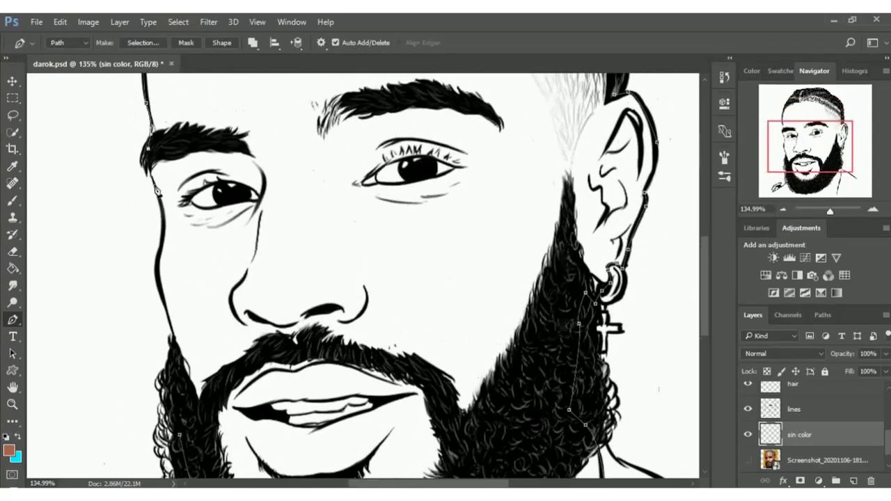
drag(158, 190, 161, 200)
click(166, 238)
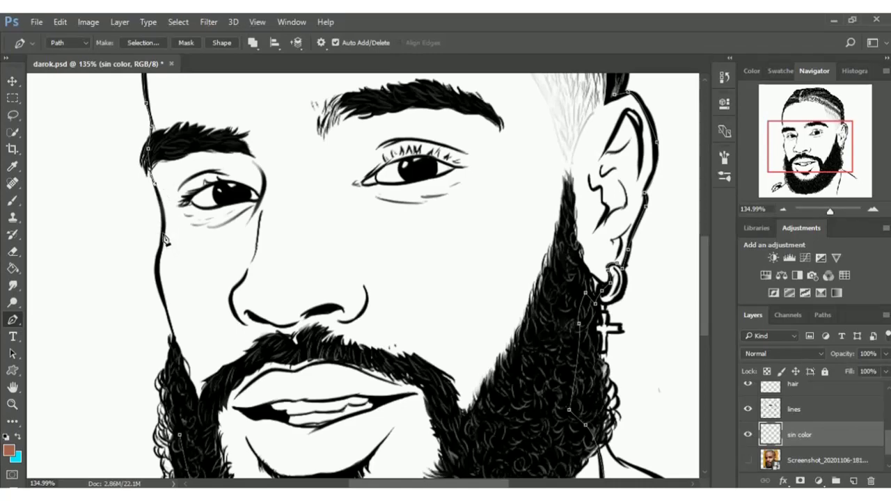
click(165, 301)
drag(165, 302, 172, 325)
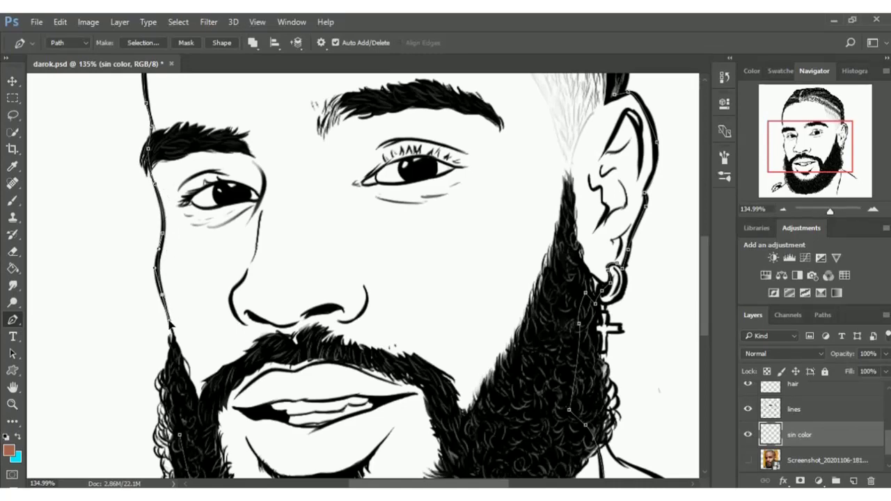
Close the outline down the left beard edge and fill the path with the ab654b brown
drag(178, 359, 201, 383)
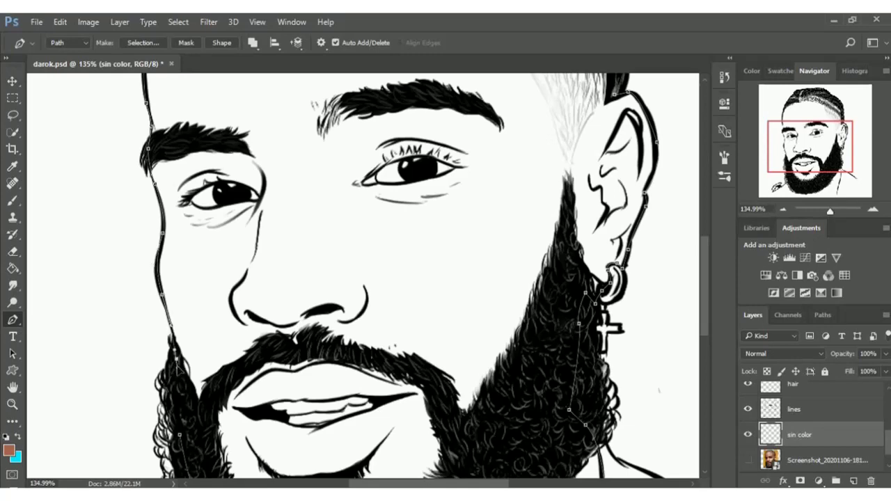
click(182, 431)
right_click(413, 225)
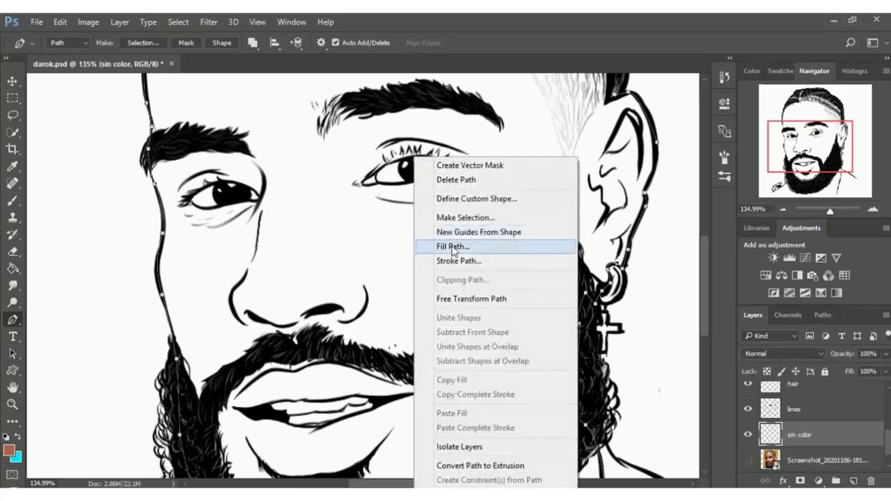
click(456, 254)
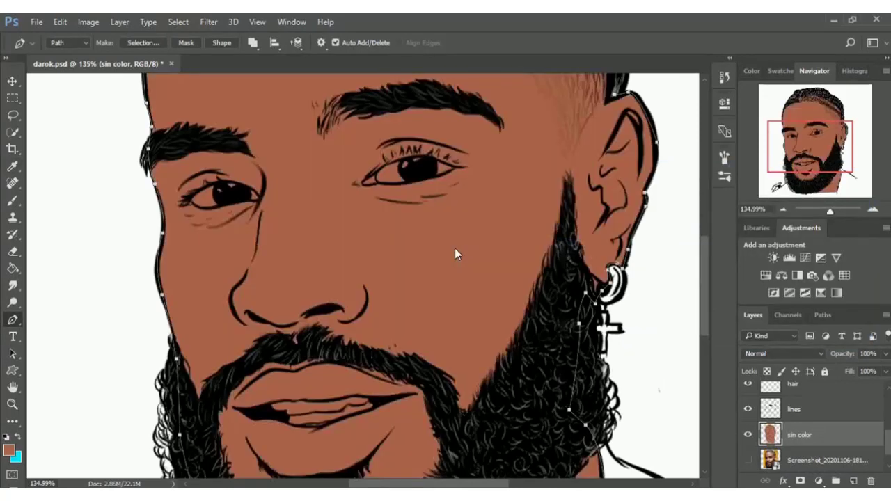
key(Return)
drag(828, 209, 823, 215)
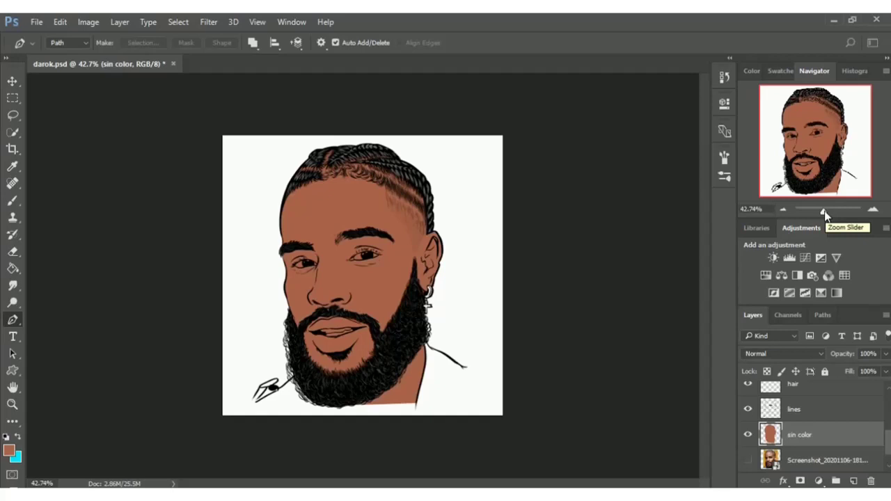
Duplicate the Screenshot layer, make the copy visible, and move it to the top of the stack
click(748, 458)
click(792, 463)
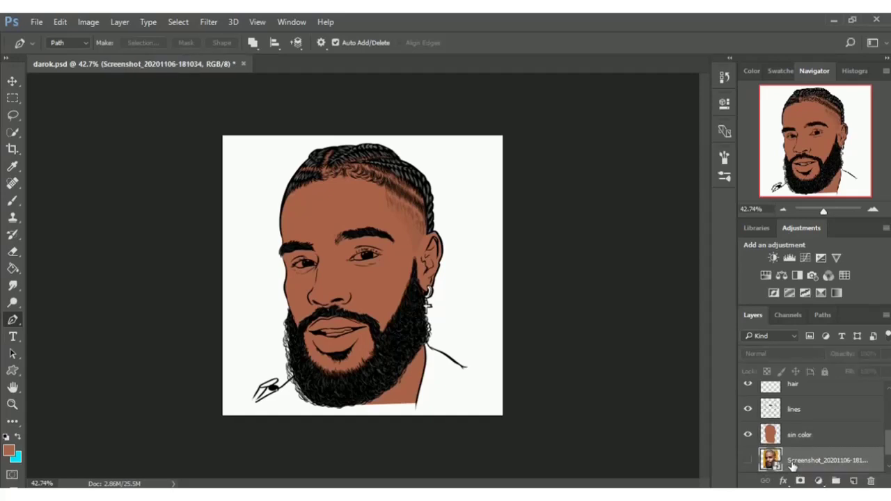
key(ctrl+j)
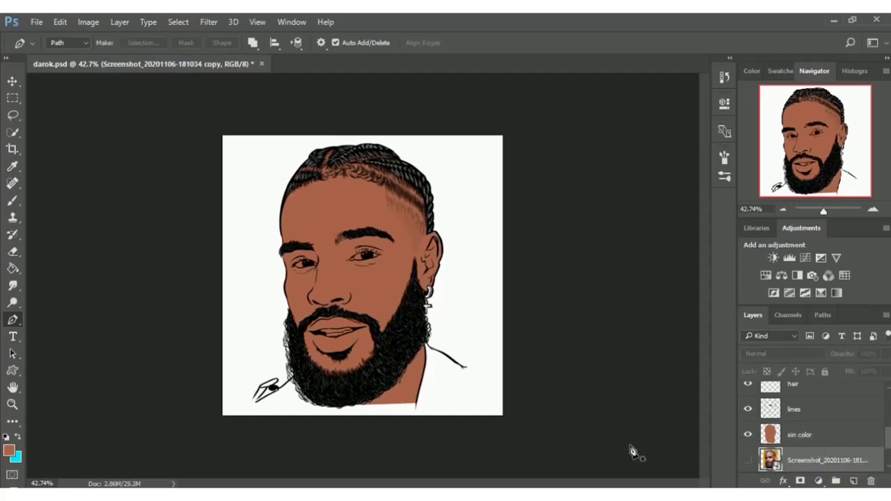
key(v)
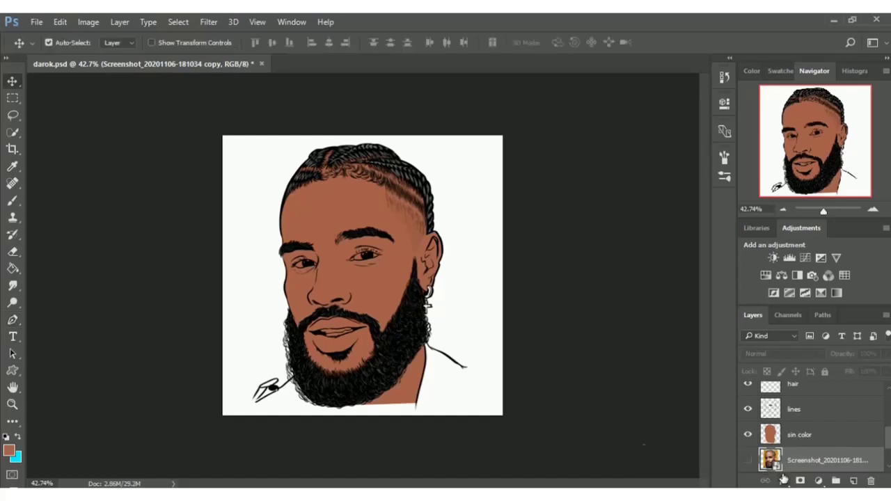
click(747, 461)
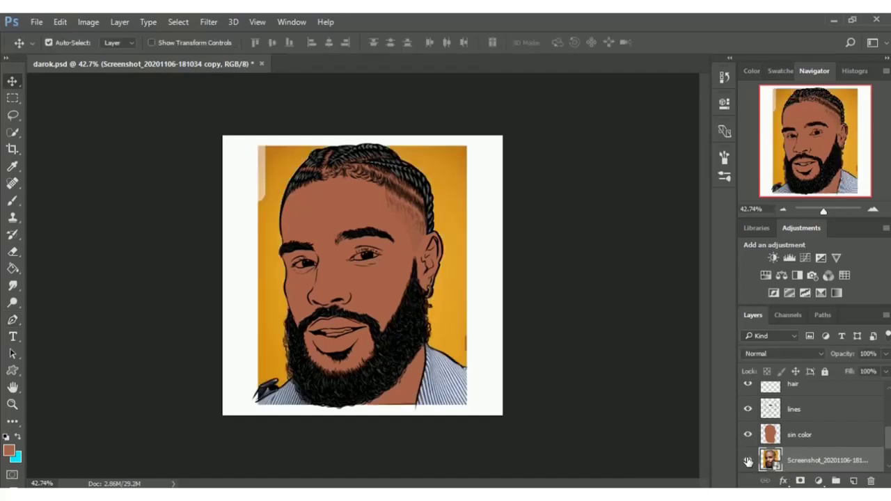
mouse_move(796, 461)
mouse_down()
mouse_move(804, 402)
mouse_move(819, 385)
mouse_up()
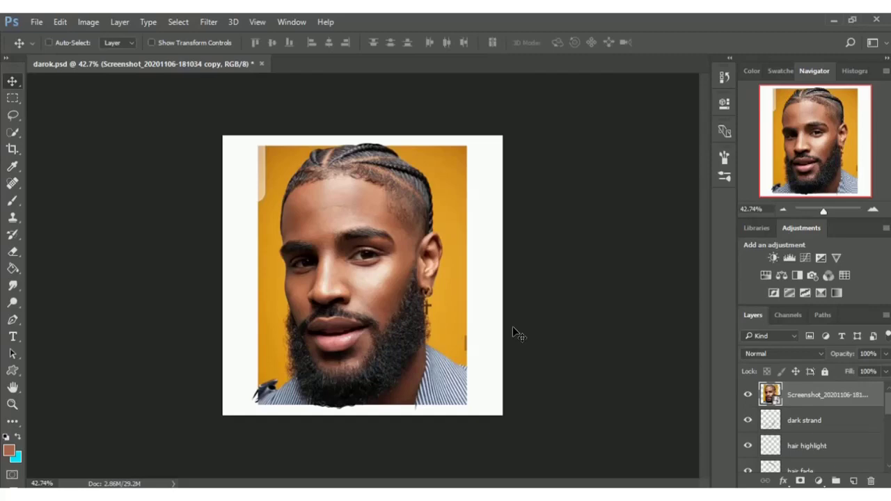
key(ctrl+t)
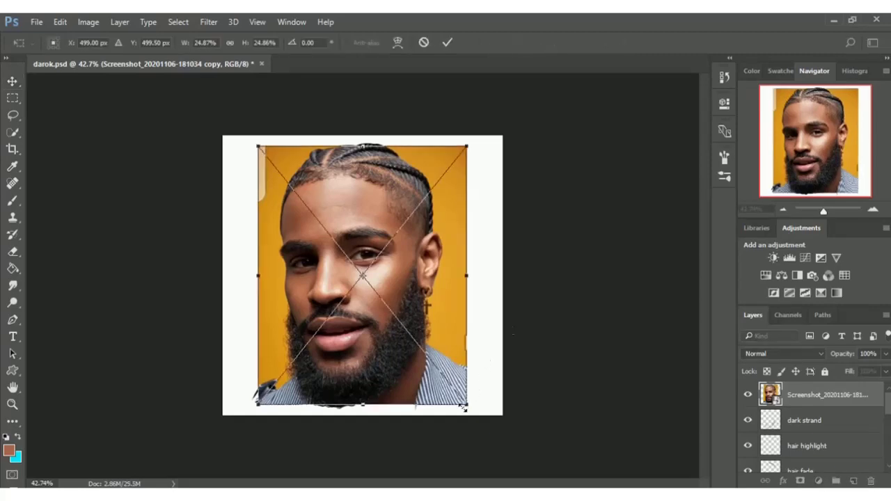
Scale the reference photo copy to about 11% and nudge it into the canvas's top-left corner
drag(466, 405, 429, 360)
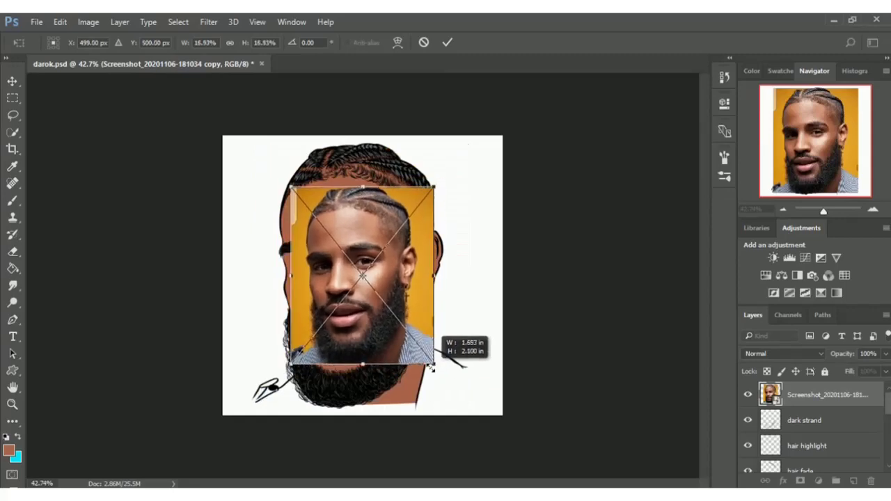
drag(429, 360, 417, 341)
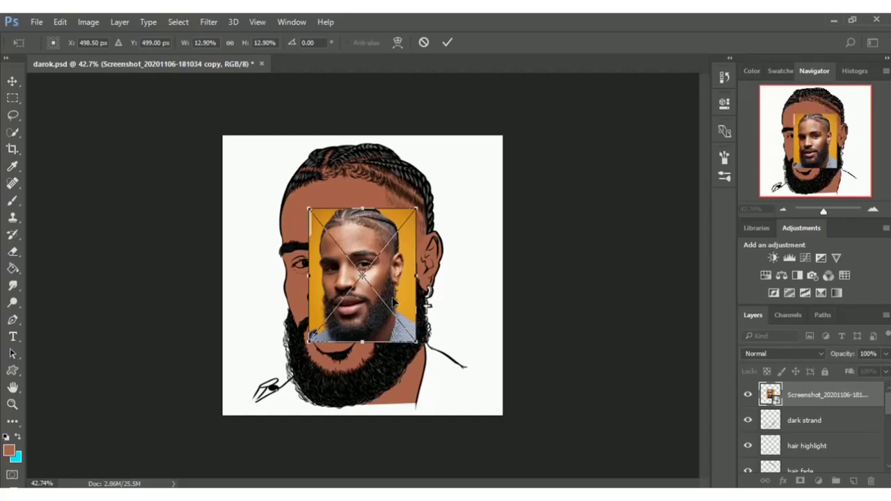
drag(394, 302, 306, 228)
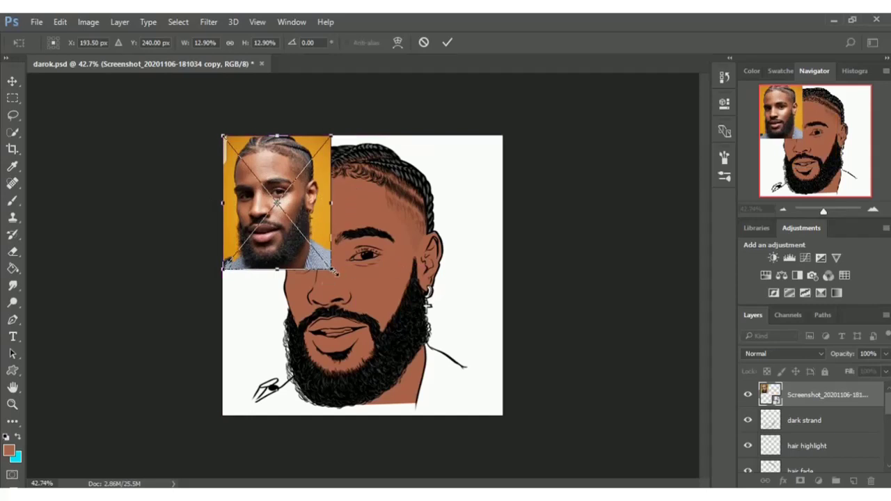
mouse_move(334, 273)
mouse_down()
mouse_move(317, 258)
mouse_move(322, 265)
mouse_up()
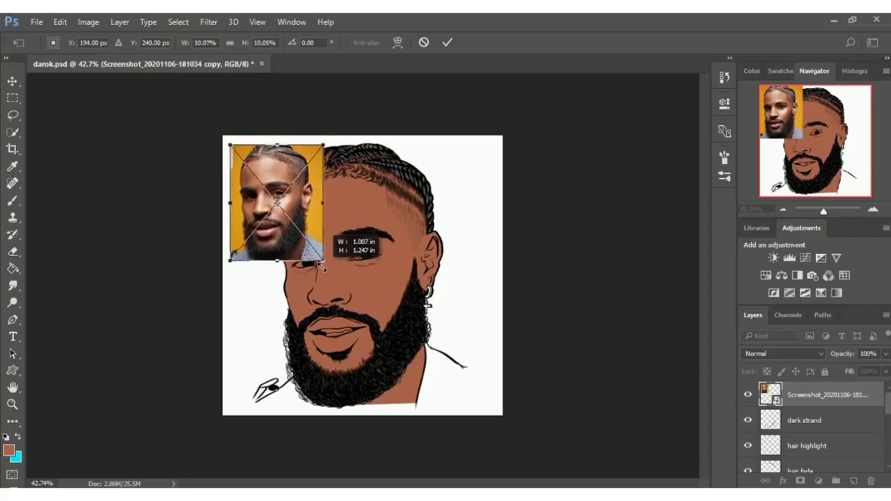
key(shift+Up)
key(shift+Up)
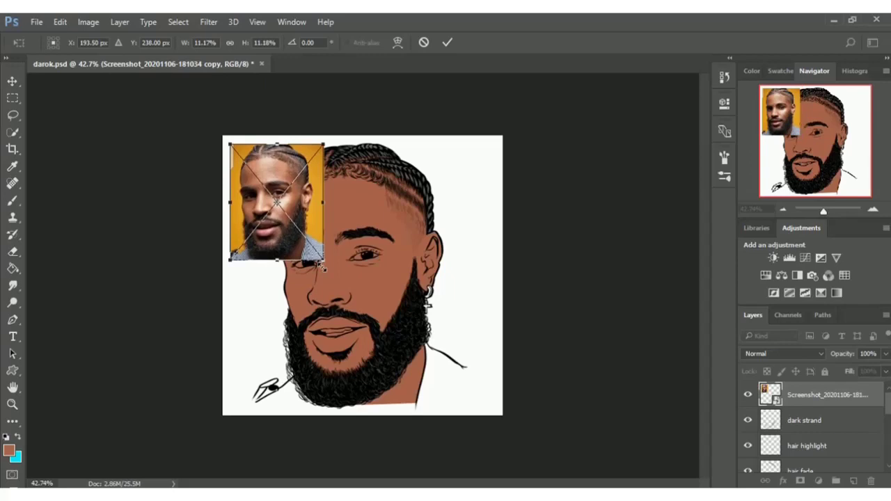
key(shift+Up)
key(Up)
key(Up)
key(Up)
key(Up)
key(Up)
key(Left)
key(Left)
key(Left)
key(Left)
key(Left)
key(Left)
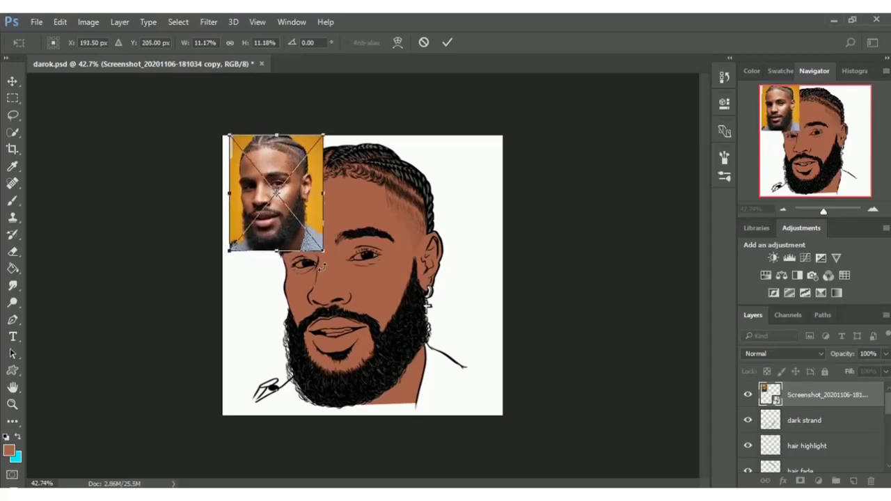
key(Left)
key(Left)
key(Left)
key(Left)
key(Left)
key(Left)
key(Down)
key(Down)
key(Down)
key(Down)
key(Down)
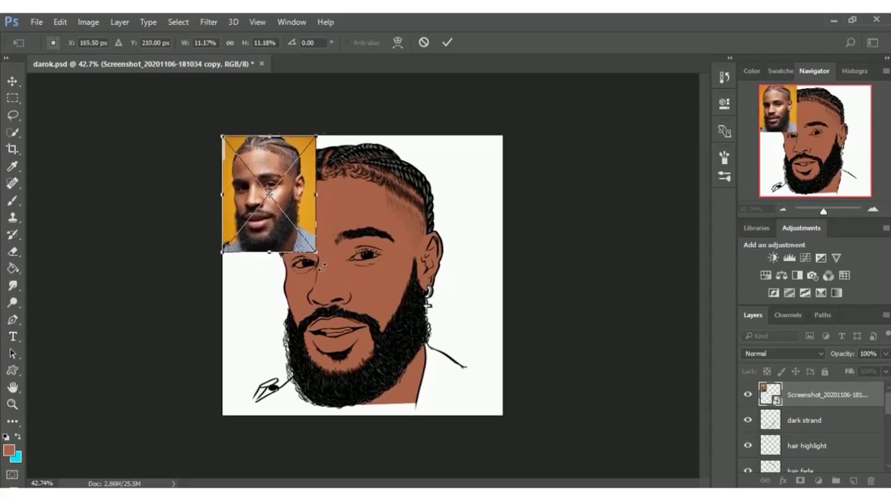
key(Up)
key(Up)
key(Up)
key(Return)
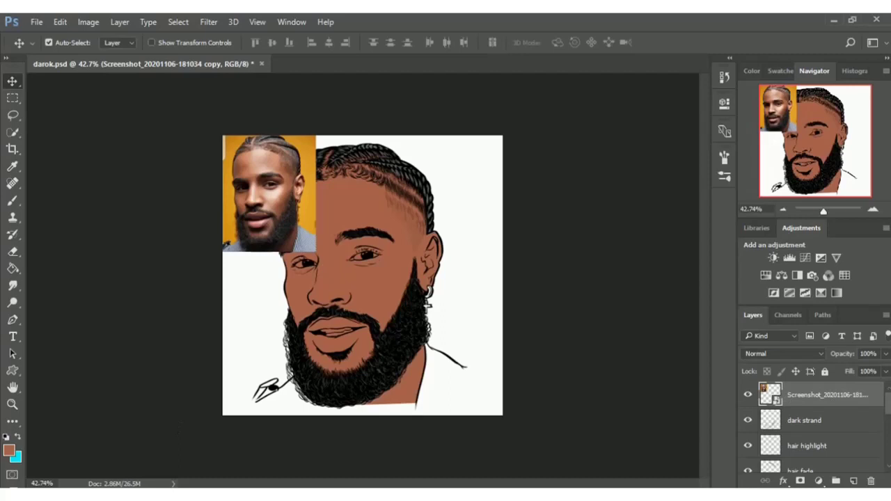
Add a new empty Layer 1 and set the foreground colour to black 000000
click(853, 481)
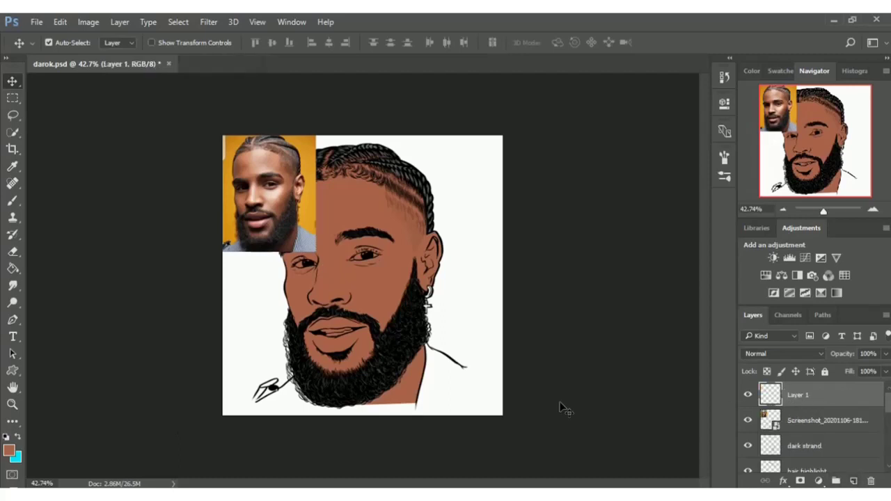
click(10, 451)
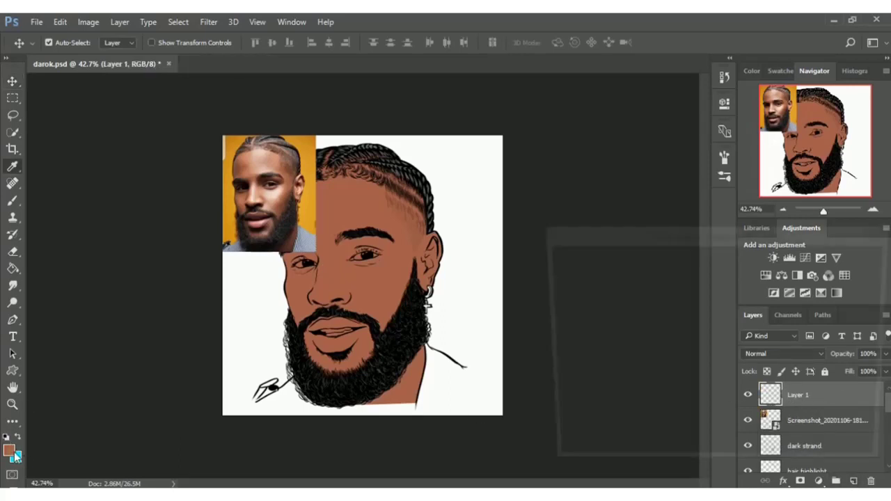
text(000000)
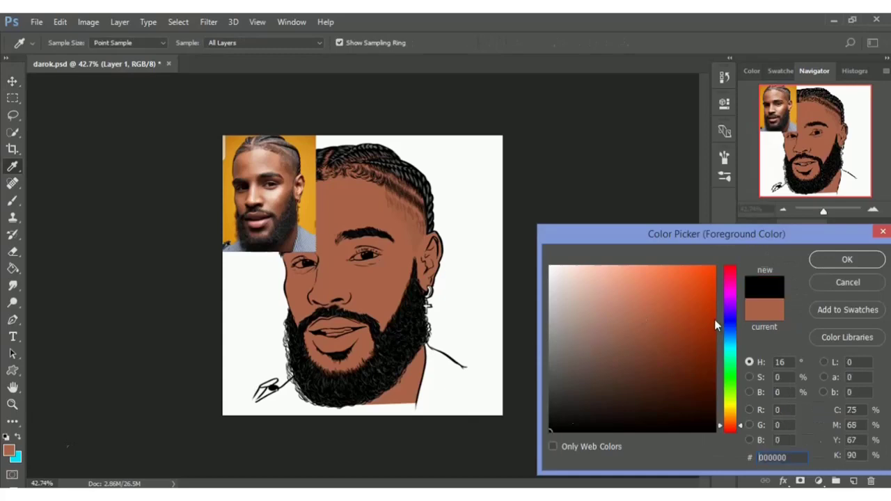
click(823, 262)
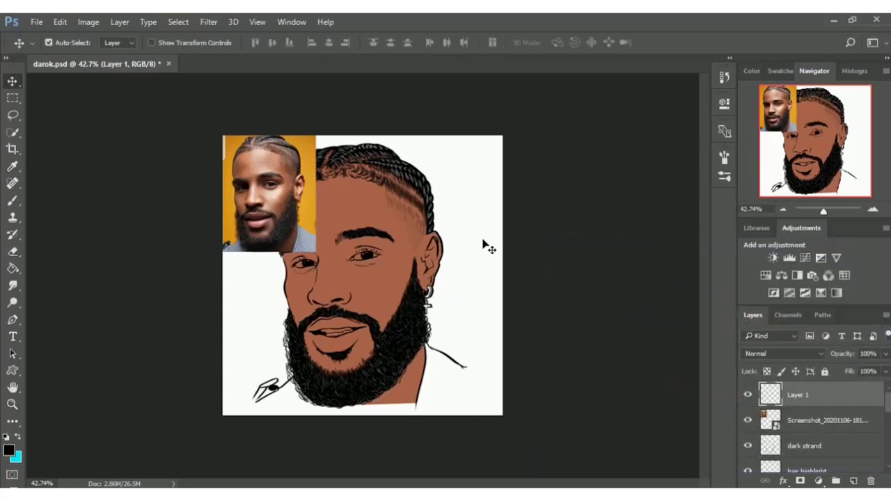
click(14, 201)
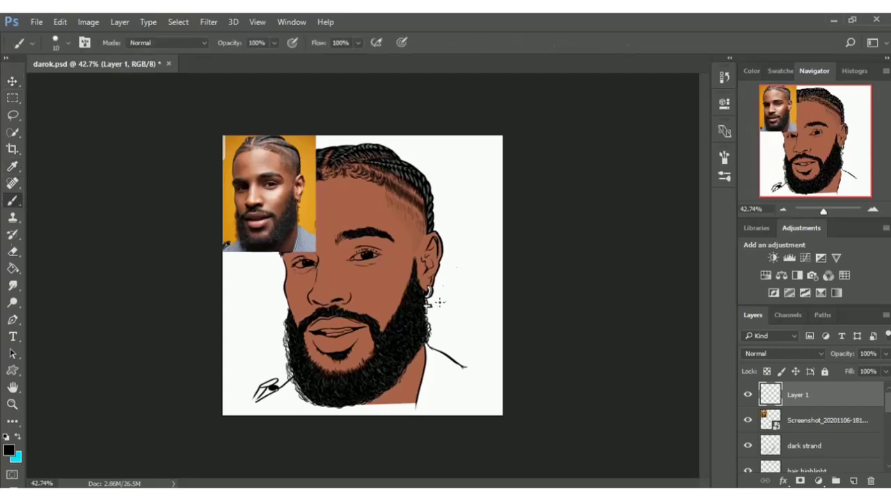
Brush-letter 'THANKS FOR WATCHING' in black beside the ear on Layer 1
drag(439, 301, 457, 234)
mouse_move(455, 203)
mouse_down()
mouse_move(456, 220)
mouse_move(466, 224)
mouse_move(465, 190)
mouse_move(475, 181)
mouse_move(477, 189)
mouse_up()
drag(479, 245, 476, 205)
mouse_move(483, 218)
mouse_down()
mouse_move(481, 150)
mouse_move(492, 219)
mouse_up()
click(485, 163)
drag(500, 178, 496, 224)
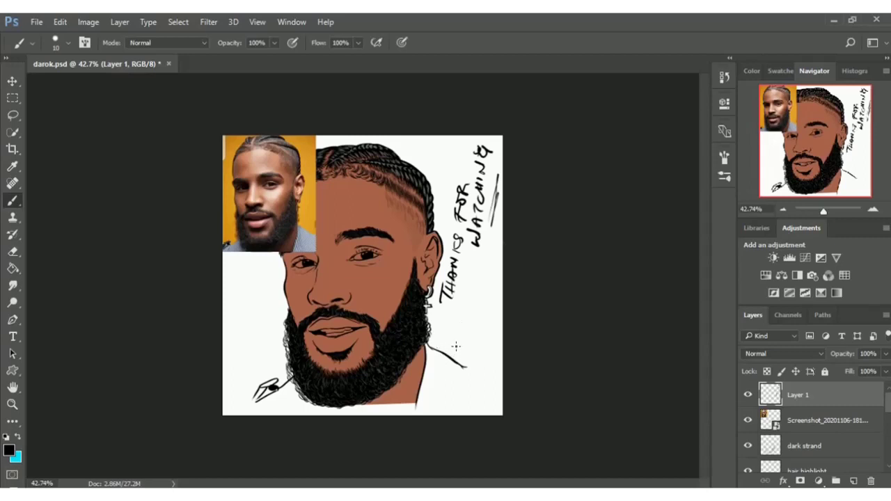
Letter the further lines, including 'SUBSCRIBE' and 'LIKE', lower on the portrait's right side
mouse_move(456, 324)
mouse_down()
mouse_move(449, 352)
mouse_move(466, 335)
mouse_move(463, 311)
mouse_move(478, 287)
mouse_up()
mouse_move(481, 281)
mouse_down()
mouse_move(473, 278)
mouse_move(496, 231)
mouse_move(492, 219)
mouse_move(495, 227)
mouse_up()
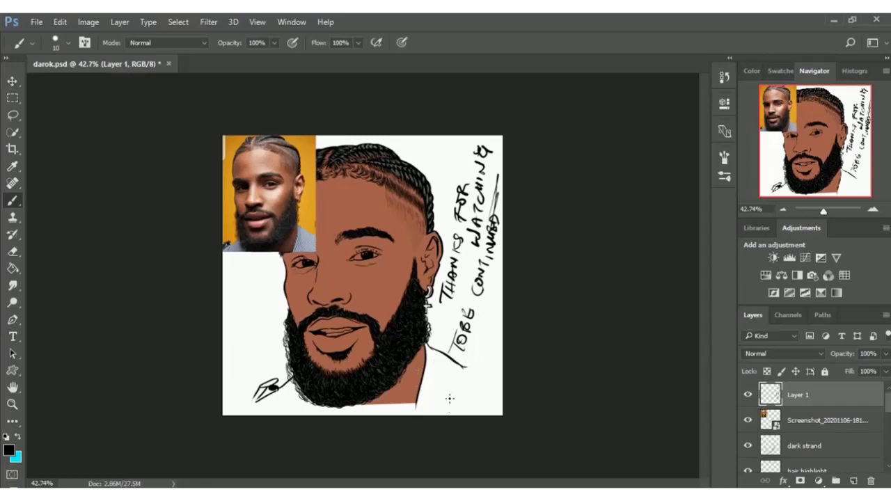
mouse_move(449, 398)
mouse_down()
mouse_move(451, 406)
mouse_move(480, 348)
mouse_up()
drag(484, 348, 485, 326)
drag(487, 328, 486, 322)
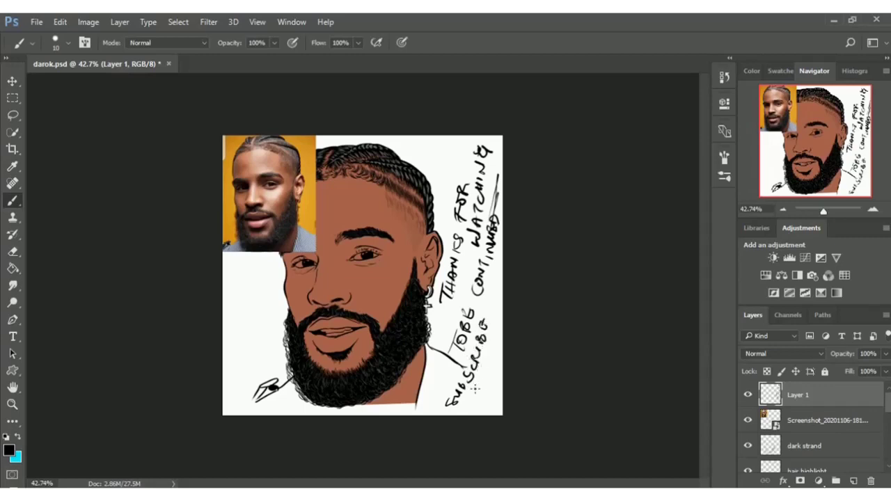
drag(474, 387, 496, 341)
drag(490, 346, 497, 334)
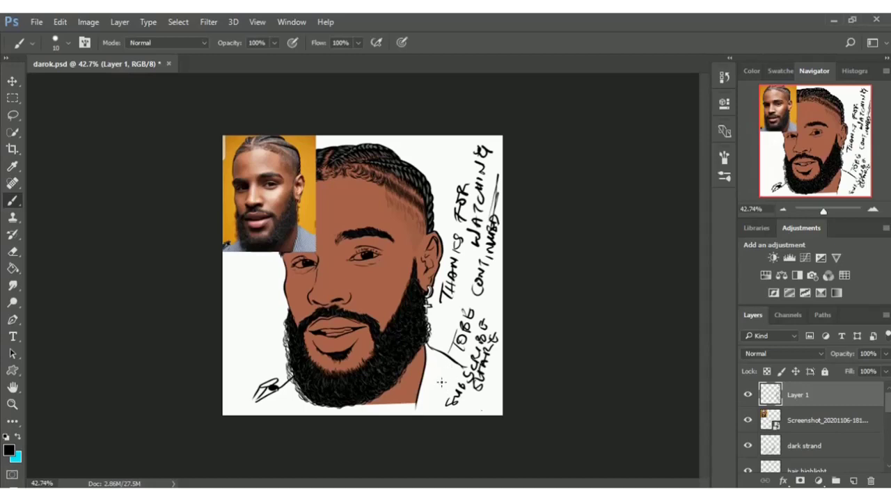
drag(433, 391, 454, 356)
Toggle Layer 1 and Screenshot visibility, ending with lettering hidden and the photo inset shown
click(748, 395)
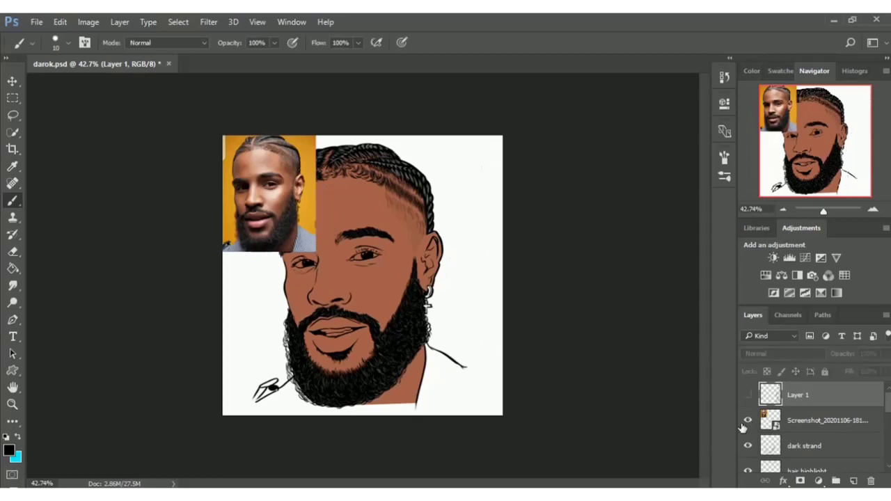
click(748, 421)
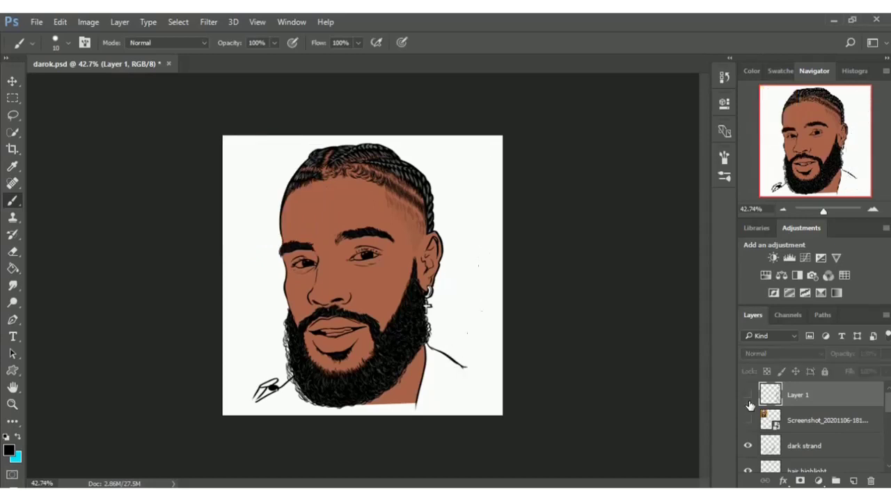
click(748, 421)
click(747, 422)
click(747, 422)
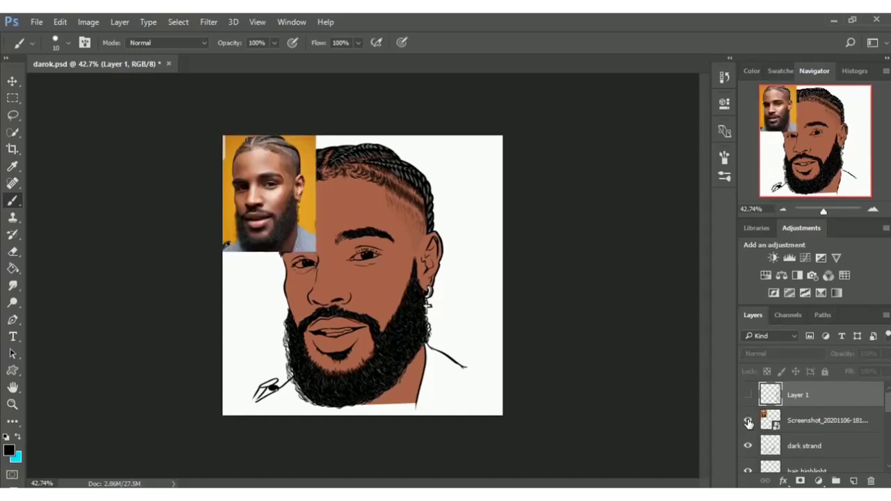
click(749, 419)
click(748, 395)
click(748, 395)
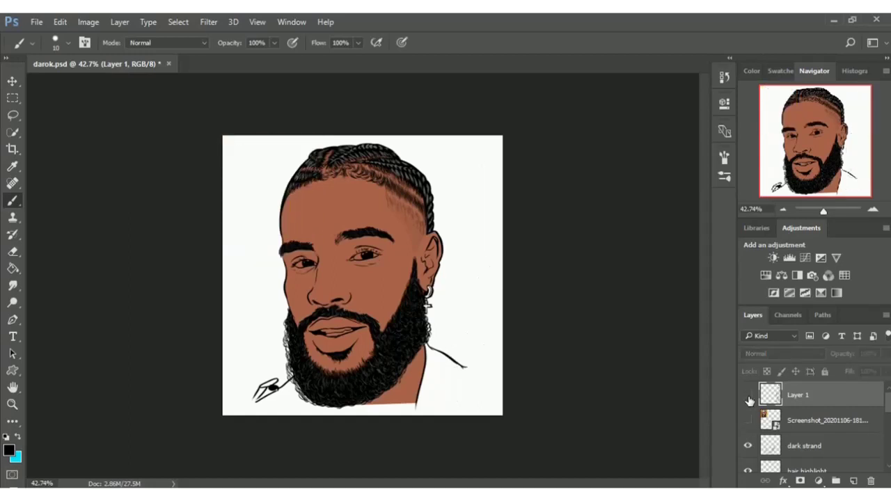
click(748, 396)
click(746, 420)
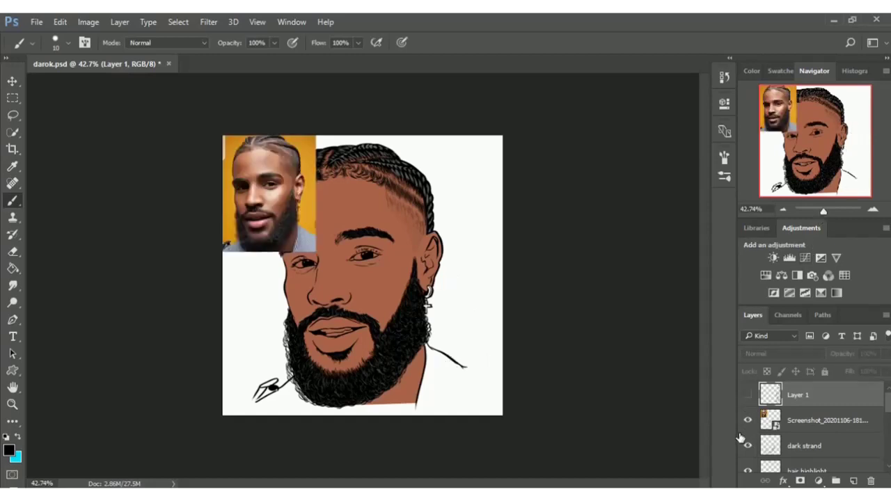